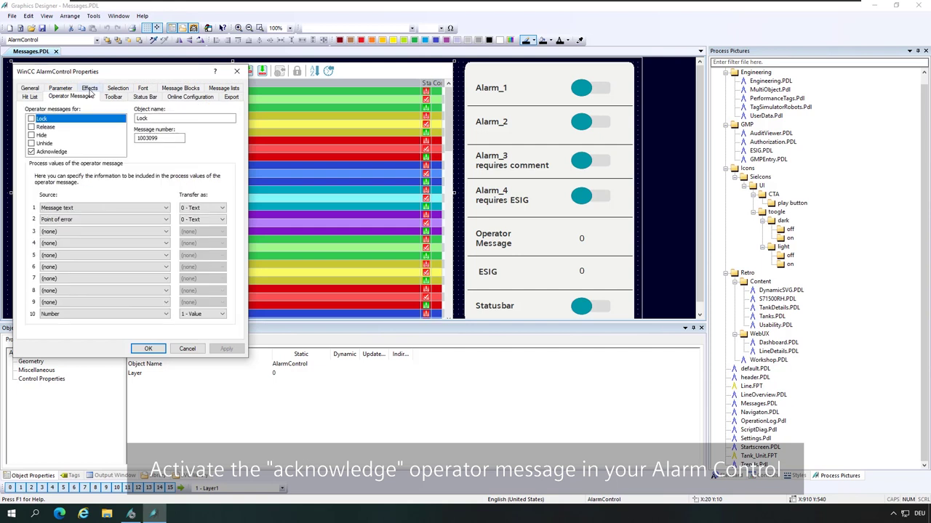
Enable the Acknowledge operator message on the alarm control, confirm, and close Messages.PDL.
click(68, 154)
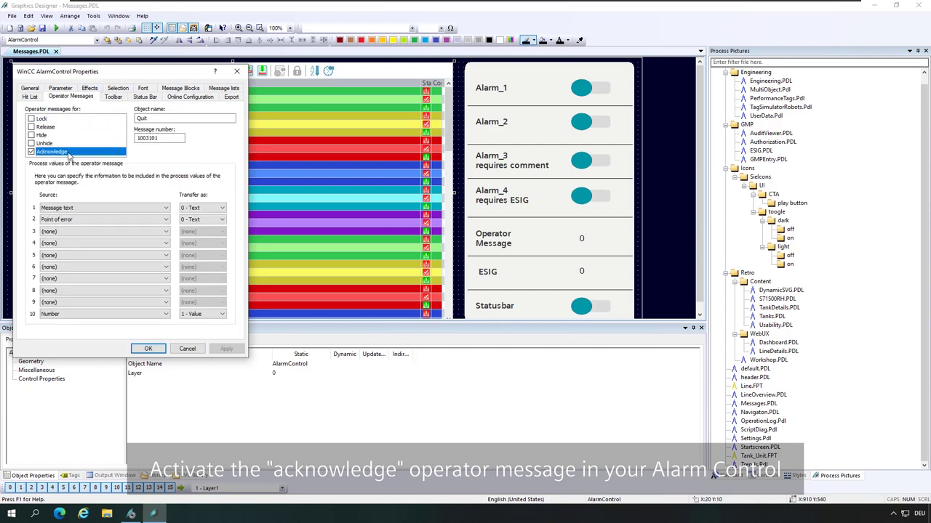
click(148, 350)
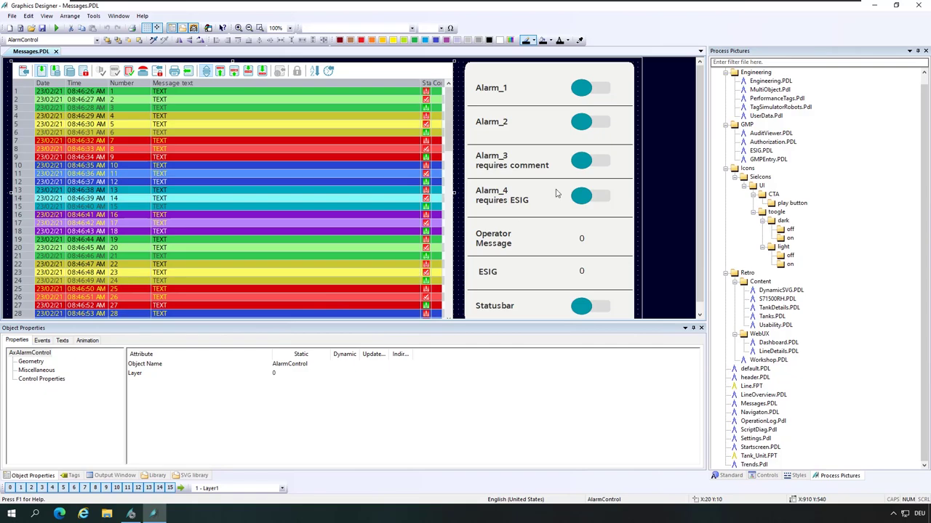
click(922, 5)
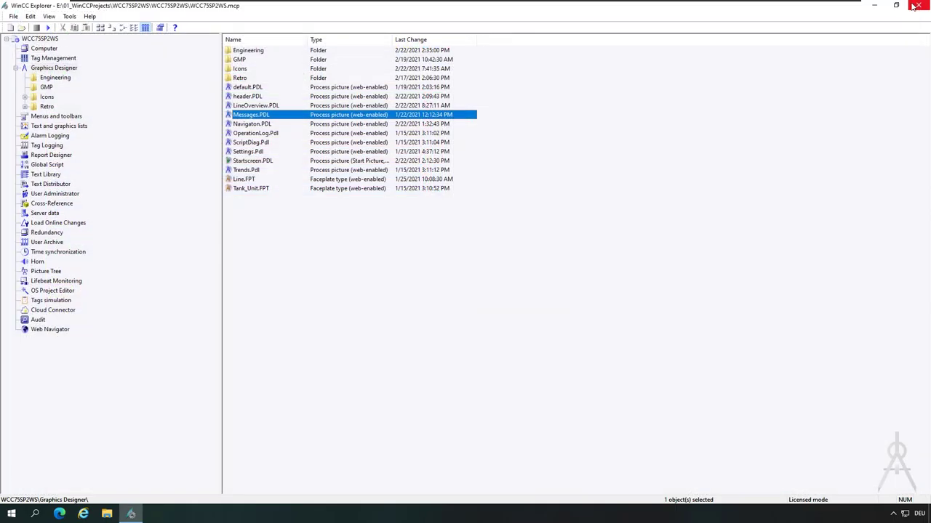
Open Alarm Logging from the WinCC Explorer tree in Configuration Studio.
click(350, 252)
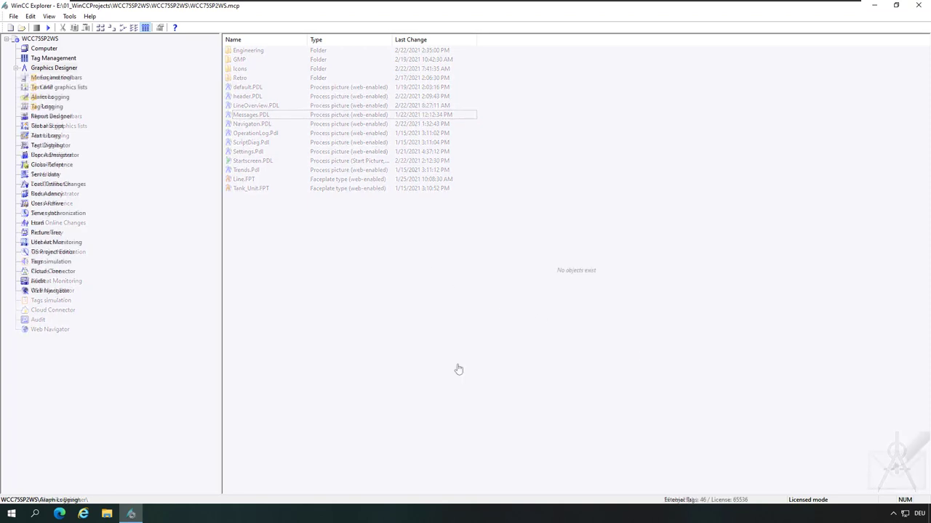
click(63, 99)
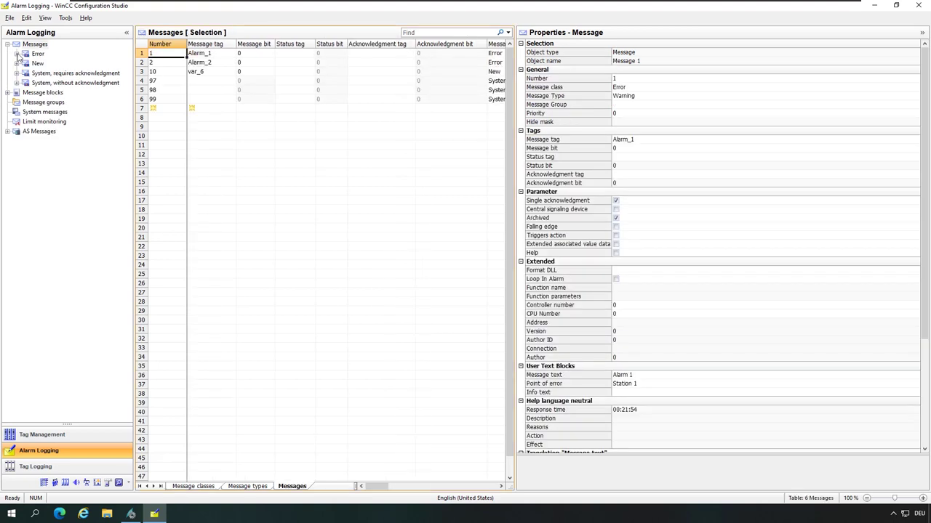
Add a new message type named 'Requires Comment' under the Error class.
click(16, 54)
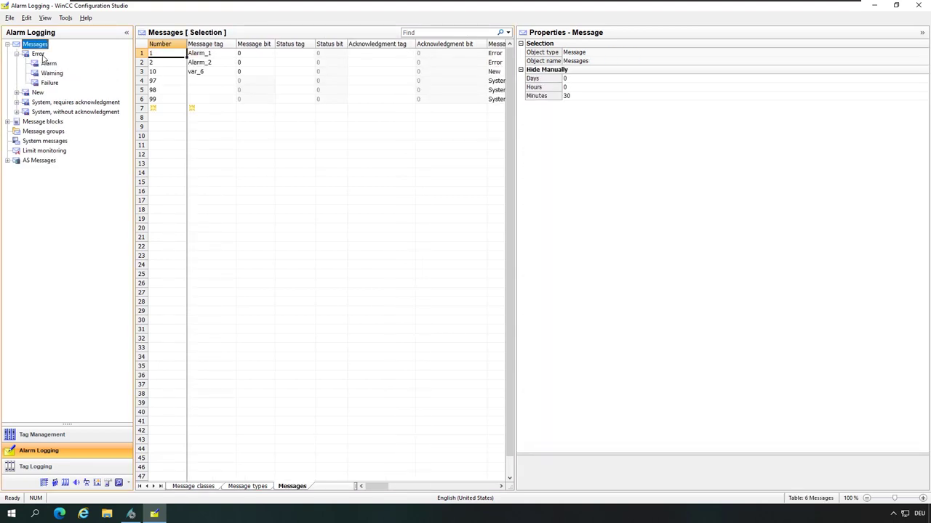
click(37, 54)
right_click(38, 53)
click(66, 64)
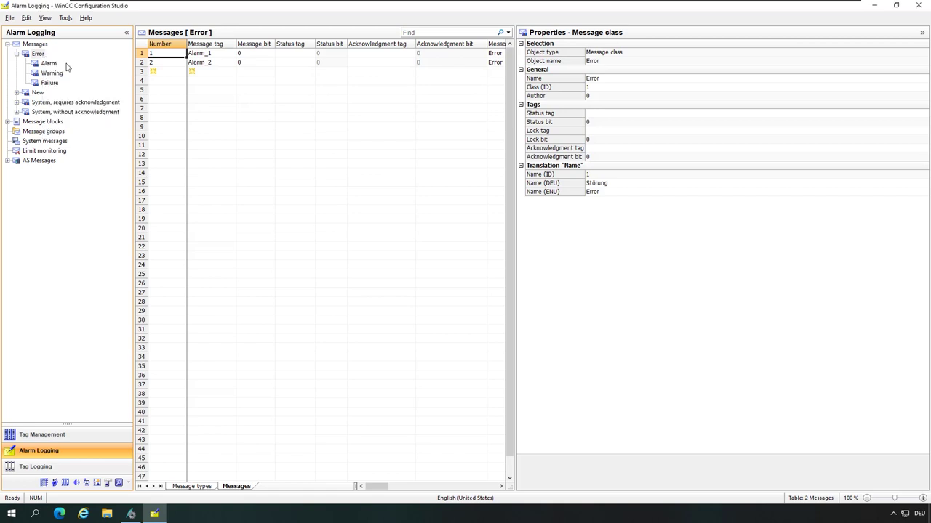
text(Re)
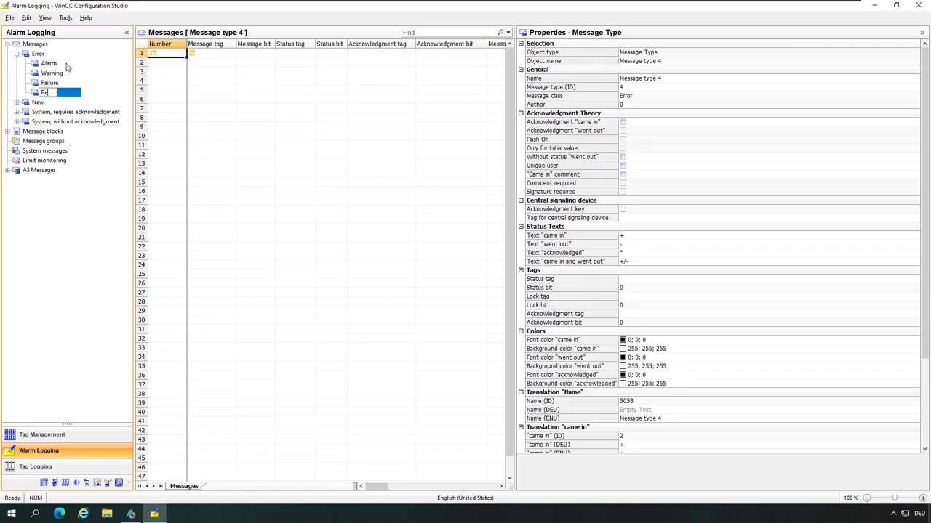
text(quires Comment)
key(Return)
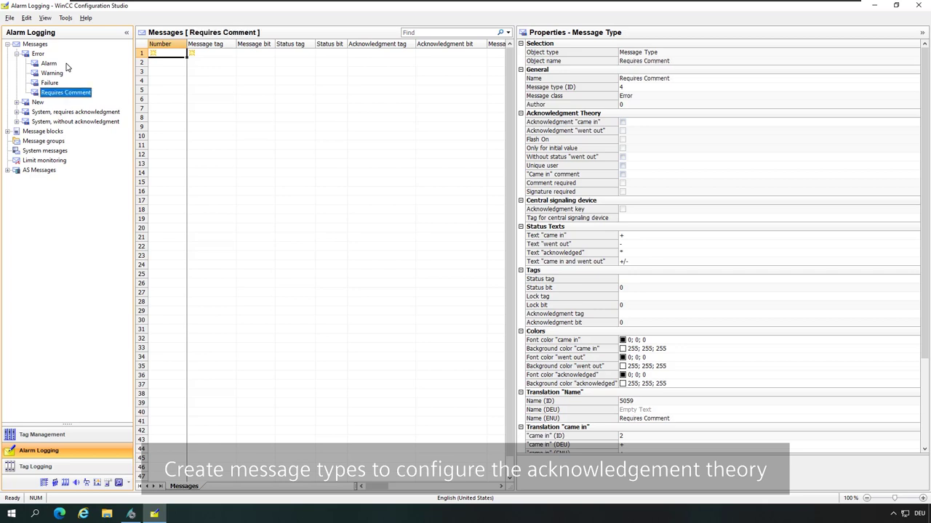
Make the Requires Comment type need acknowledgment on came-in and a comment.
click(82, 95)
click(624, 122)
click(623, 123)
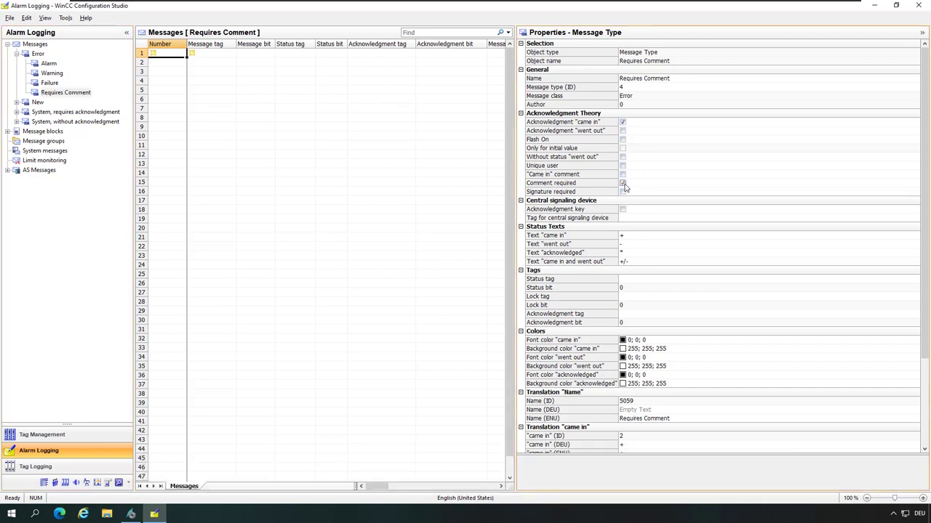
Set the came-in, went-out and acknowledged font colours to orange.
click(915, 343)
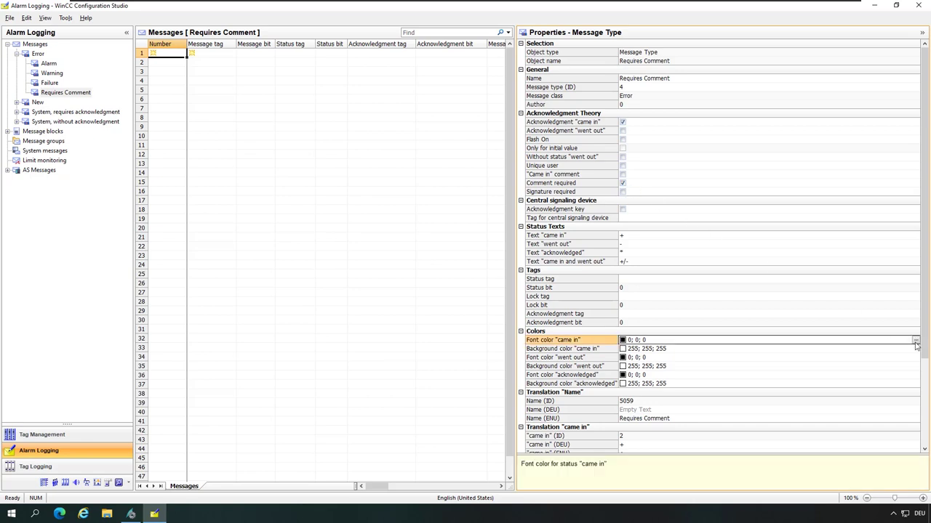
click(915, 342)
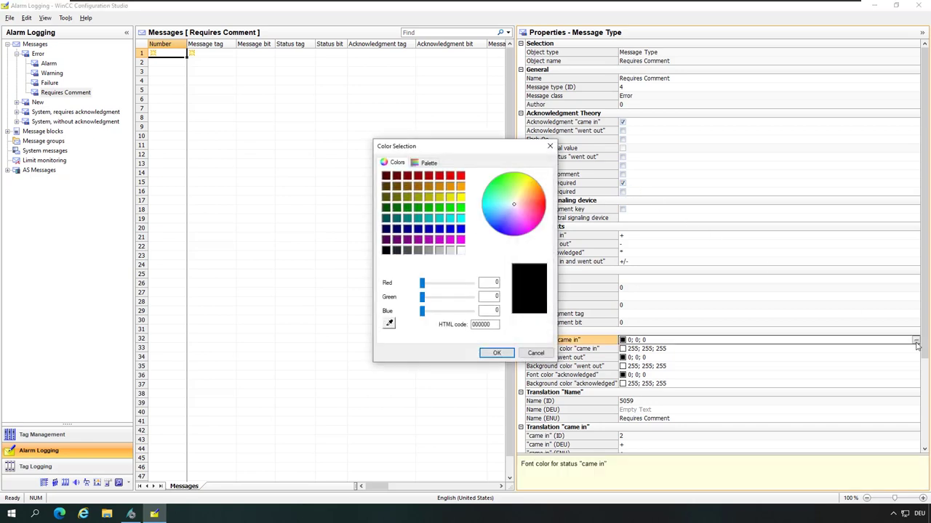
click(460, 187)
click(497, 353)
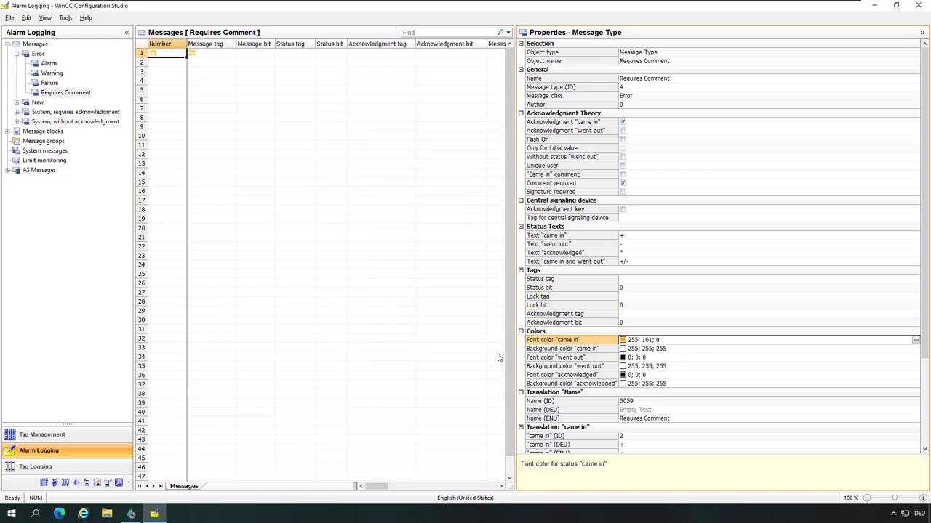
click(674, 357)
key(ctrl+v)
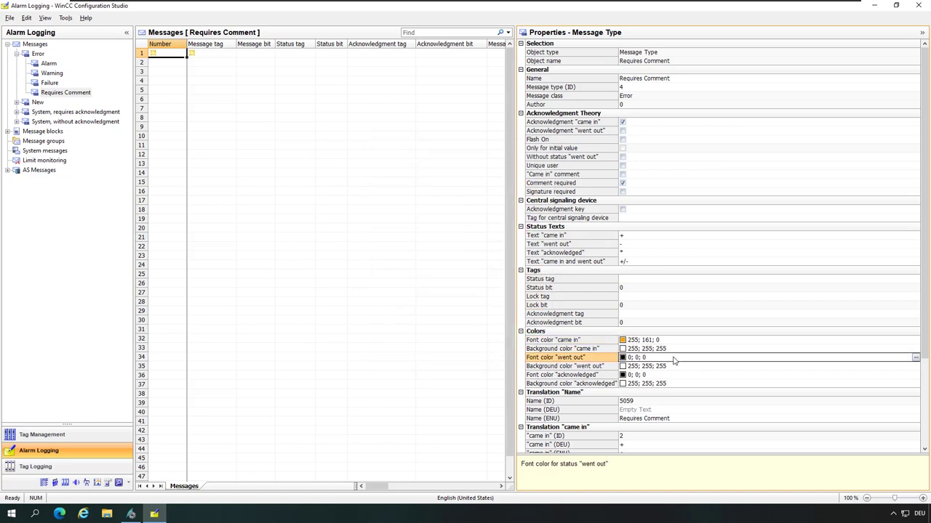
click(655, 375)
key(ctrl+v)
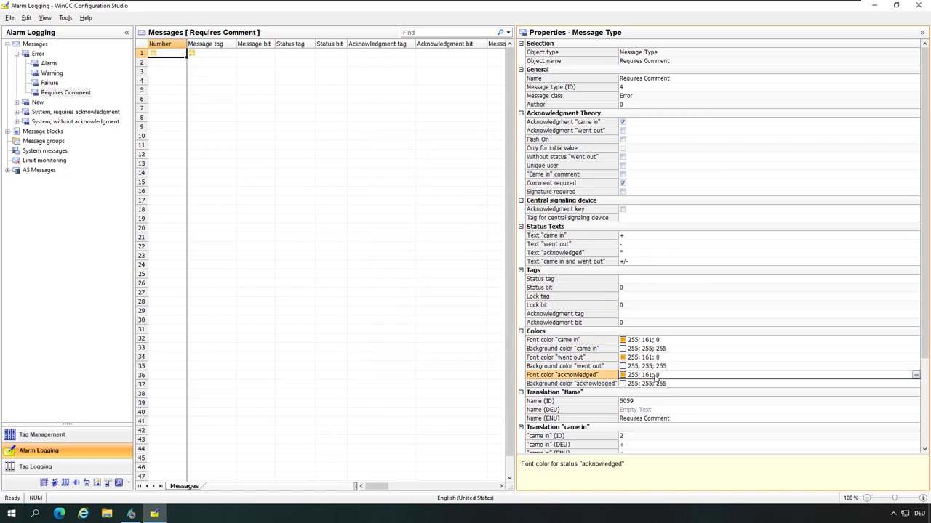
click(175, 55)
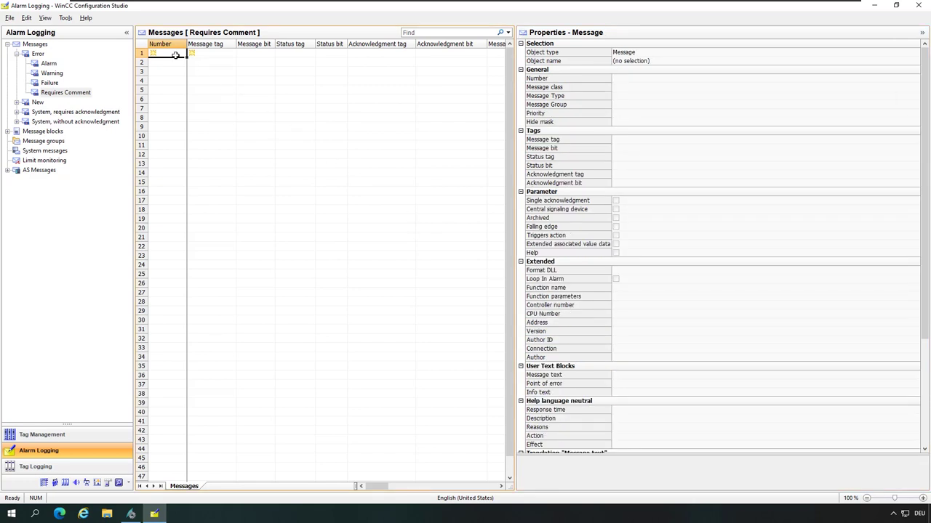
Add message 3 on tag Alarm_3 with text 'Requires comment for acknowledgement'.
key(Tab)
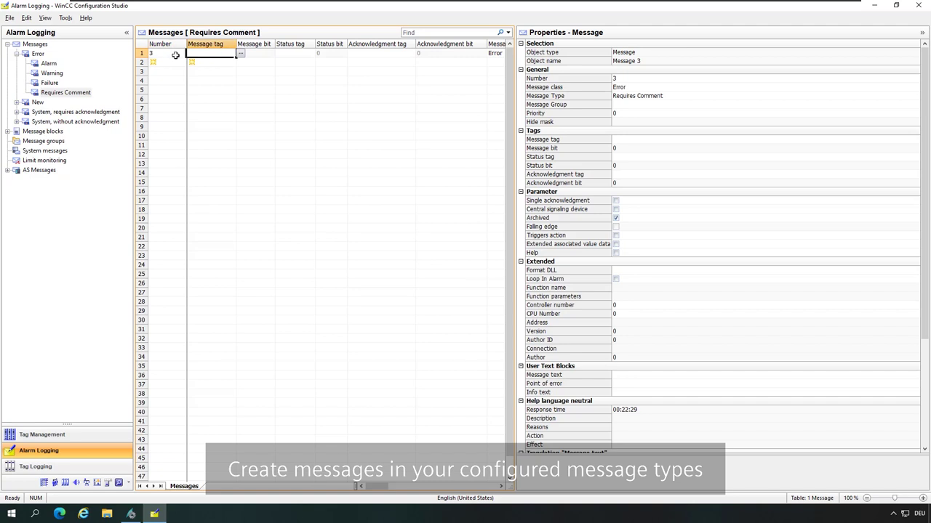
text(Alarm)
key(Down)
key(Down)
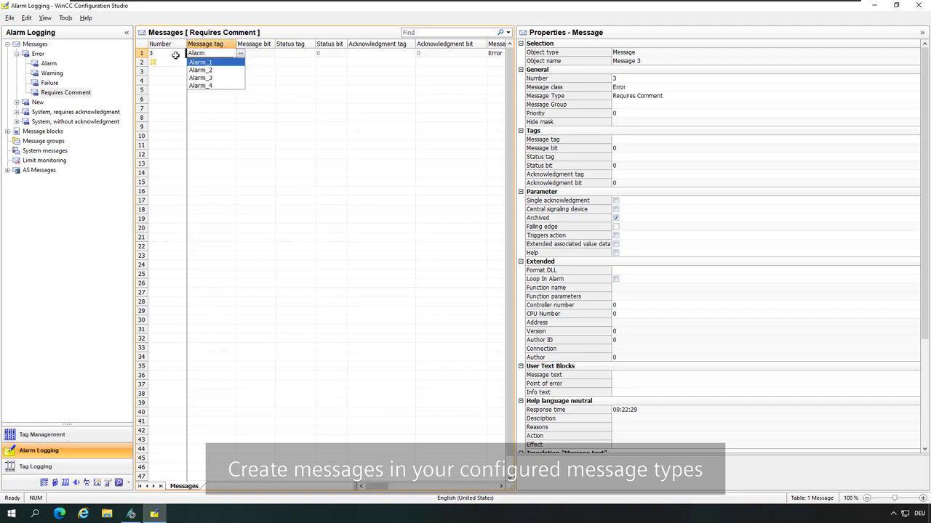
key(Down)
key(Return)
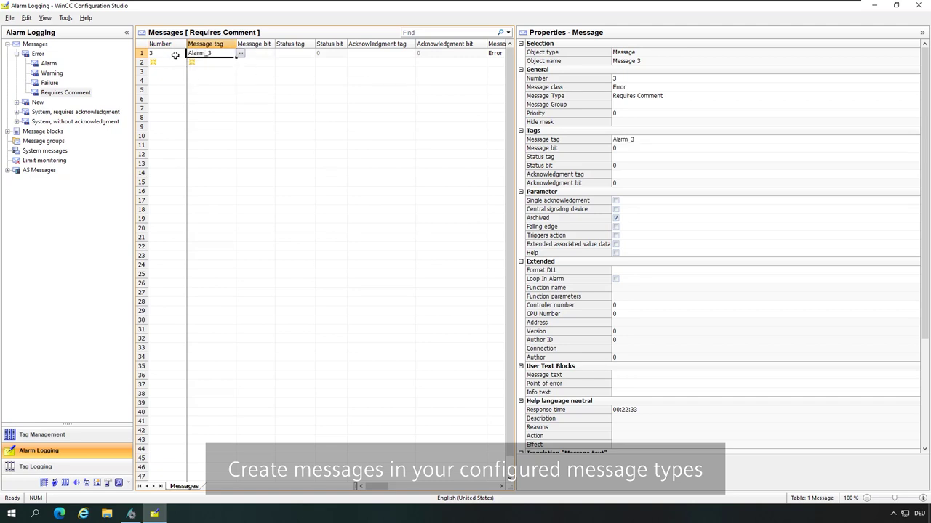
click(171, 53)
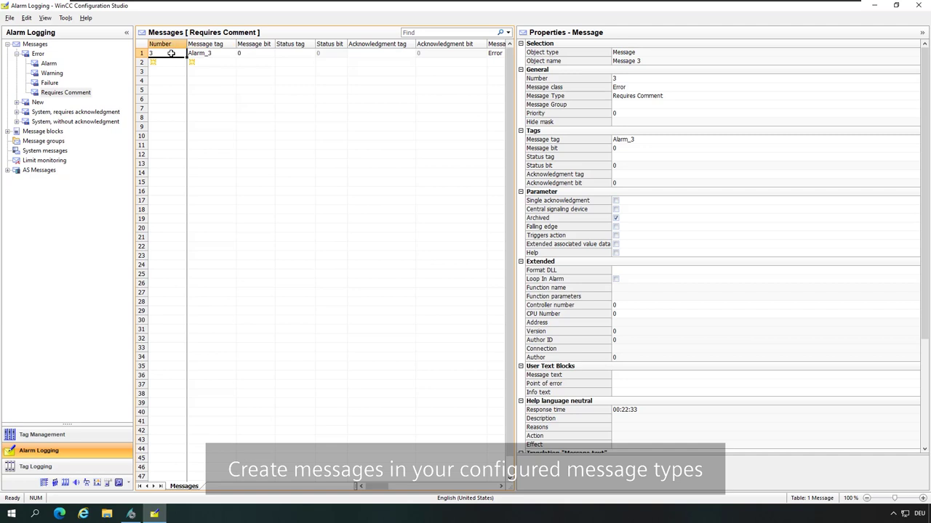
click(631, 377)
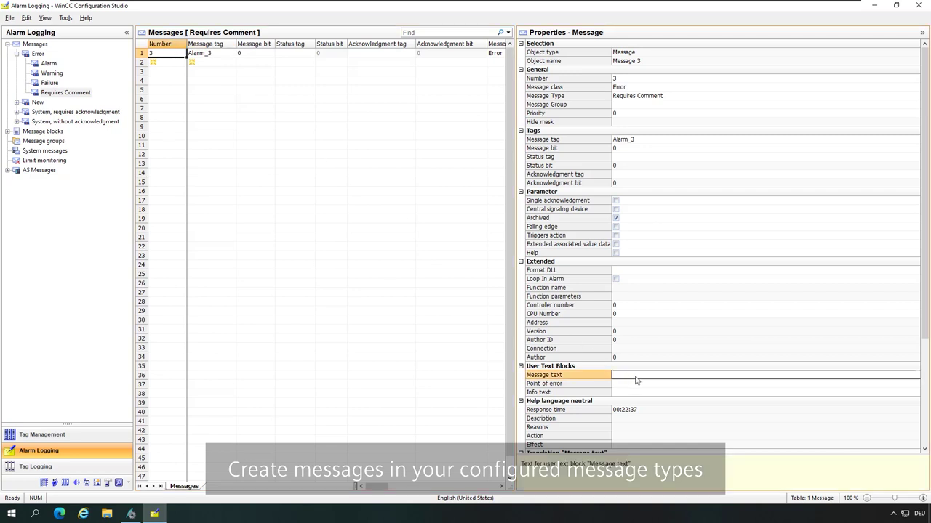
text(Requires )
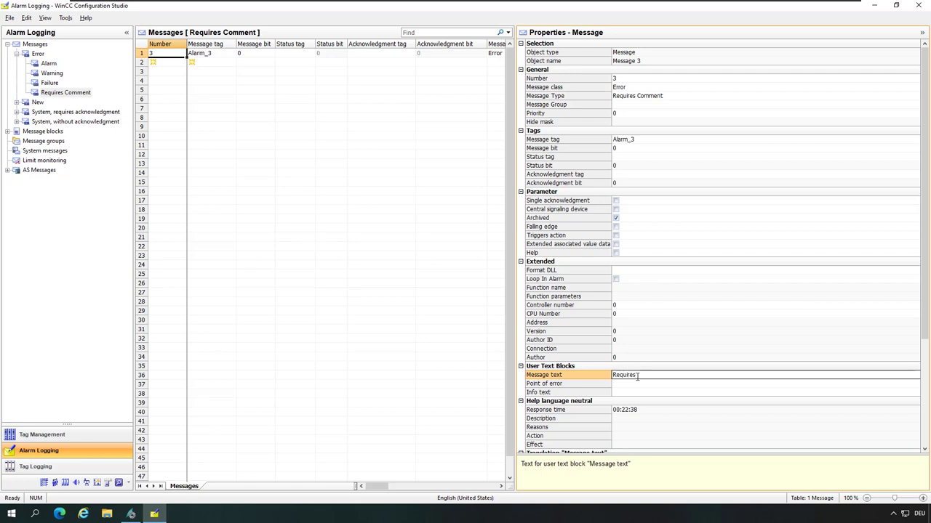
text(Comment)
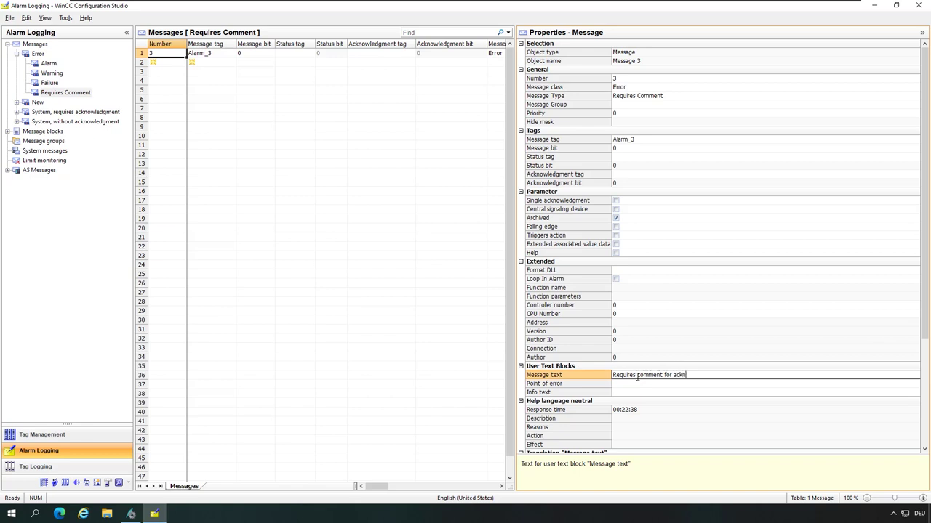
text( for acknowledgement)
Add a 'Requires ESIG' message type under Error that requires acknowledgment on came-in.
right_click(39, 55)
click(61, 64)
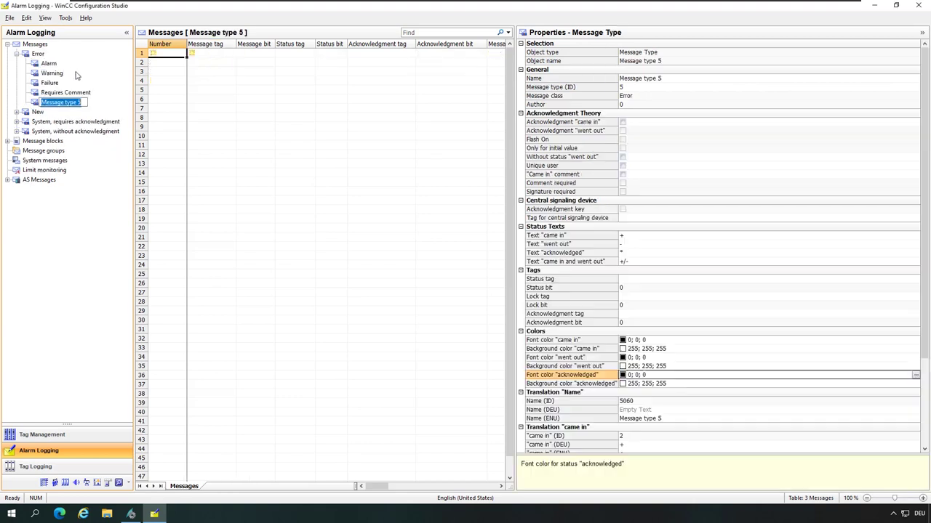
text(Re)
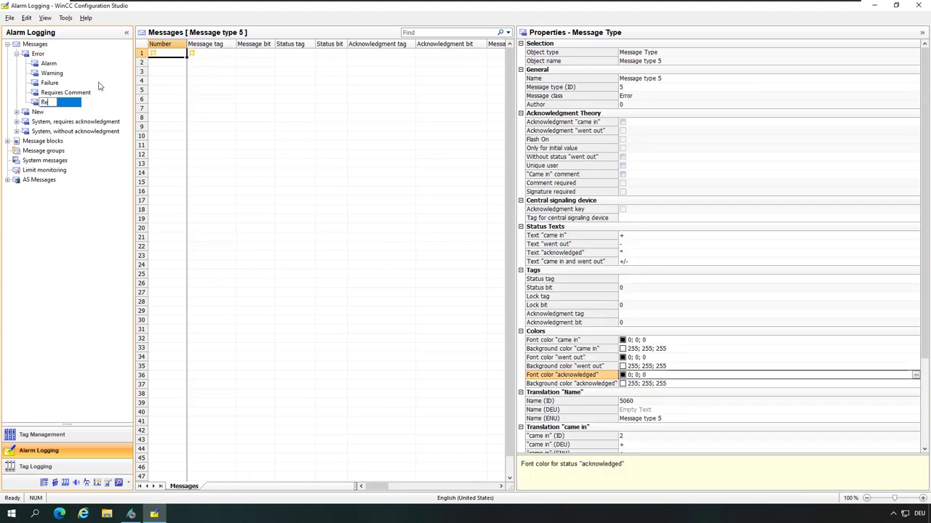
text(quires ESIG)
key(Return)
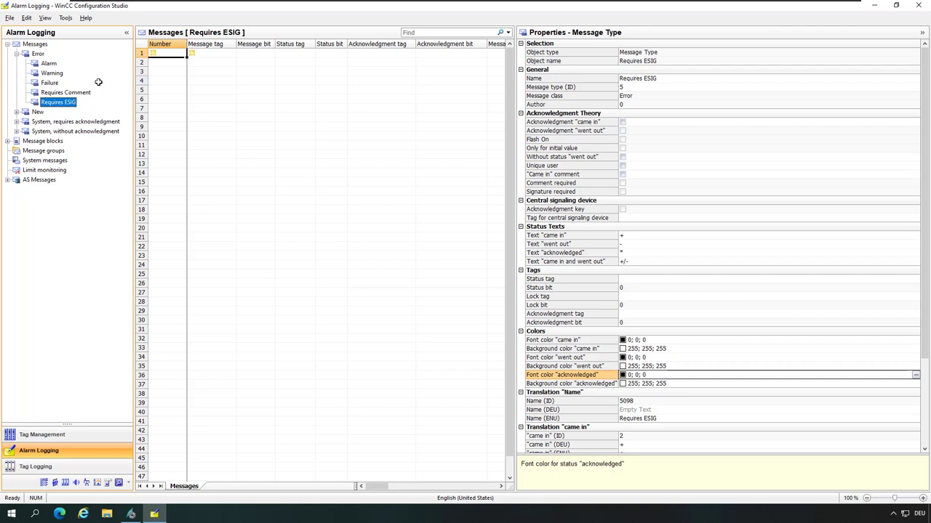
click(623, 123)
Set the came-in, went-out and acknowledged font colours of Requires ESIG to red.
click(837, 343)
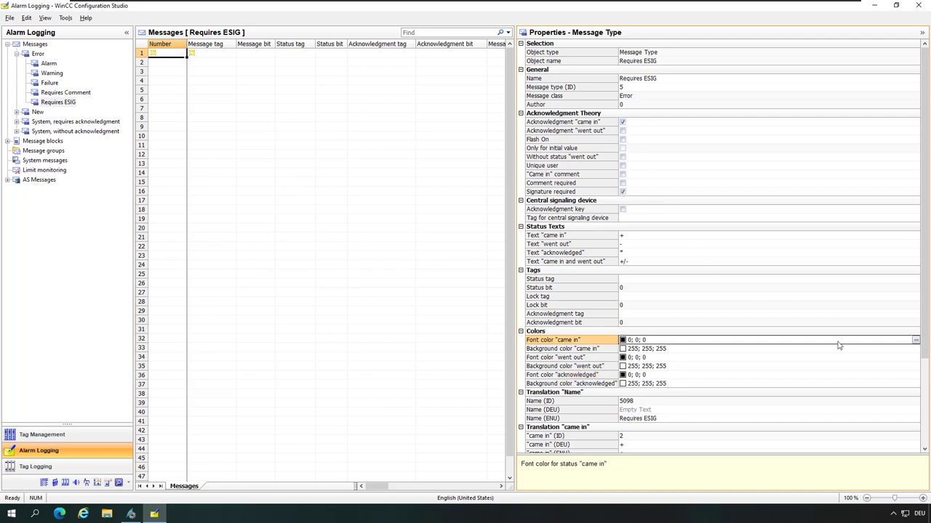
click(914, 341)
click(461, 176)
click(492, 354)
key(Down)
key(Down)
key(ctrl+v)
key(Down)
key(Down)
key(ctrl+v)
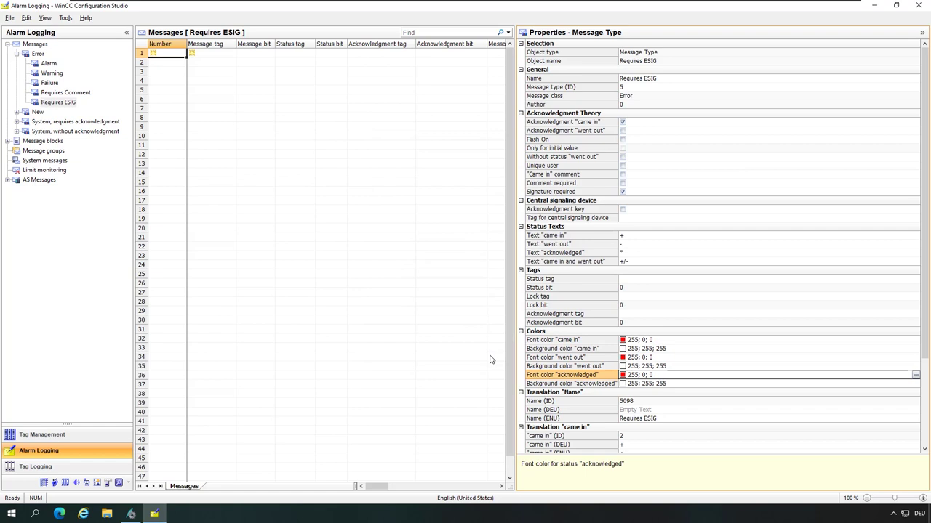
Create message number 4 with Alarm_4 as its message tag.
click(171, 56)
text(4)
key(Tab)
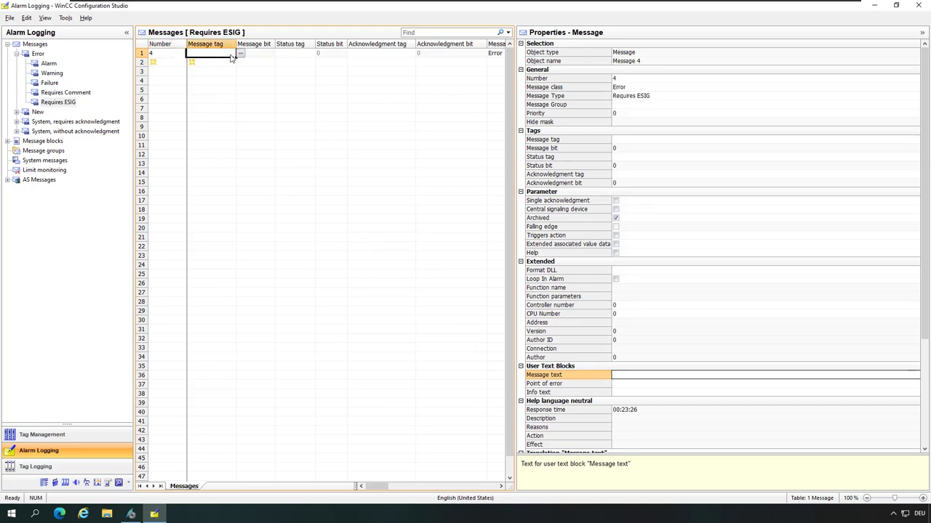
click(241, 53)
click(450, 341)
text(Alar)
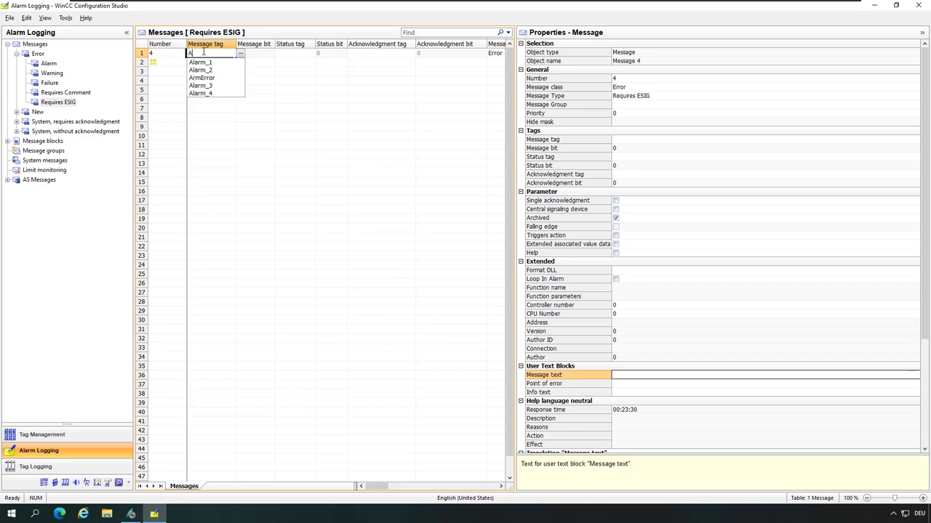
key(Down)
key(Down)
key(Down)
key(Down)
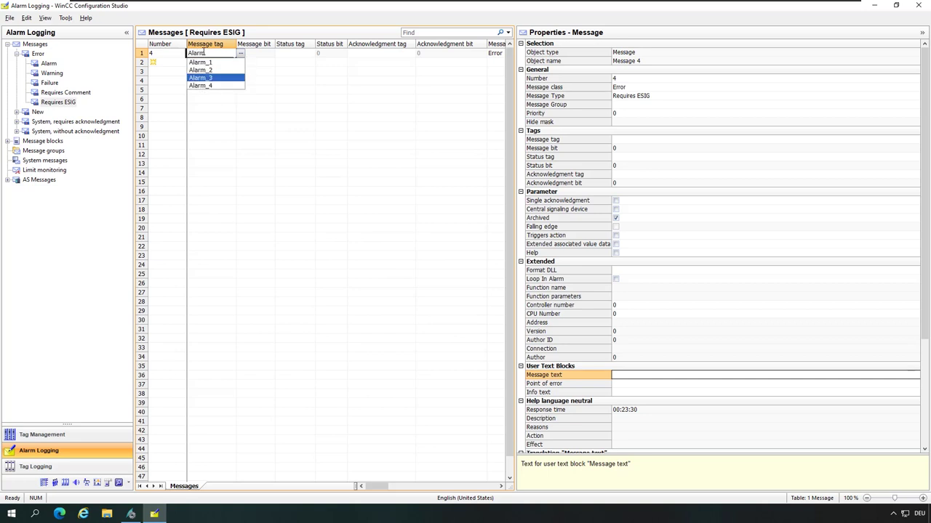
key(Return)
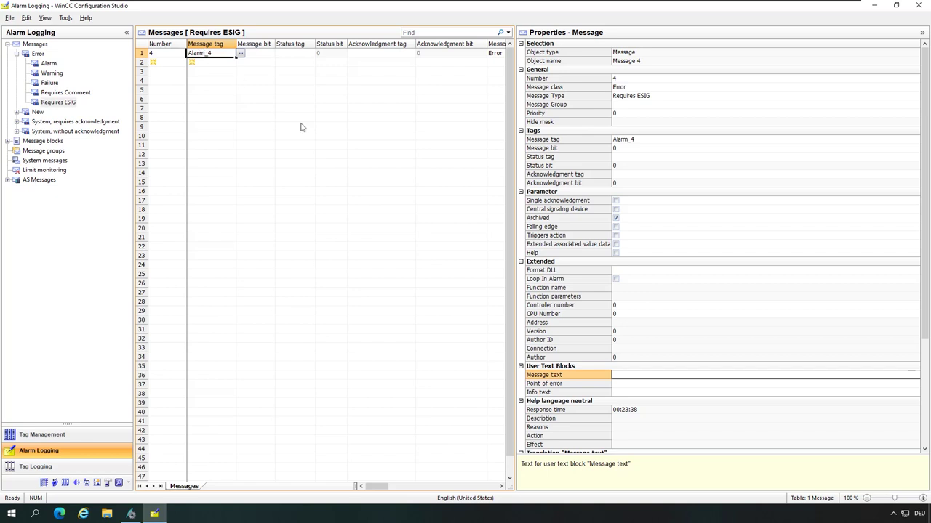
Give message 4 the text 'Requires ESIG for acknowledgement' and close Alarm Logging.
click(644, 375)
text(Requires ESIG for a)
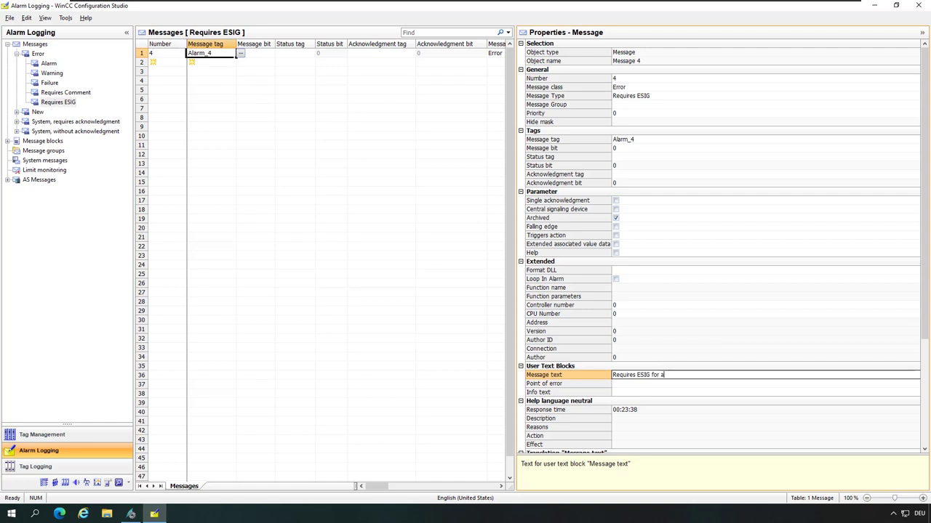
text(cknowledgement)
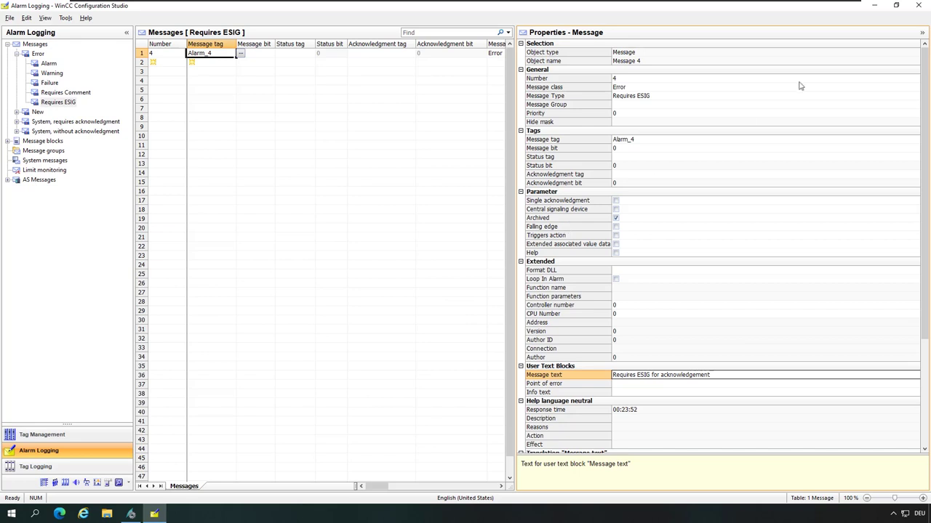
click(918, 5)
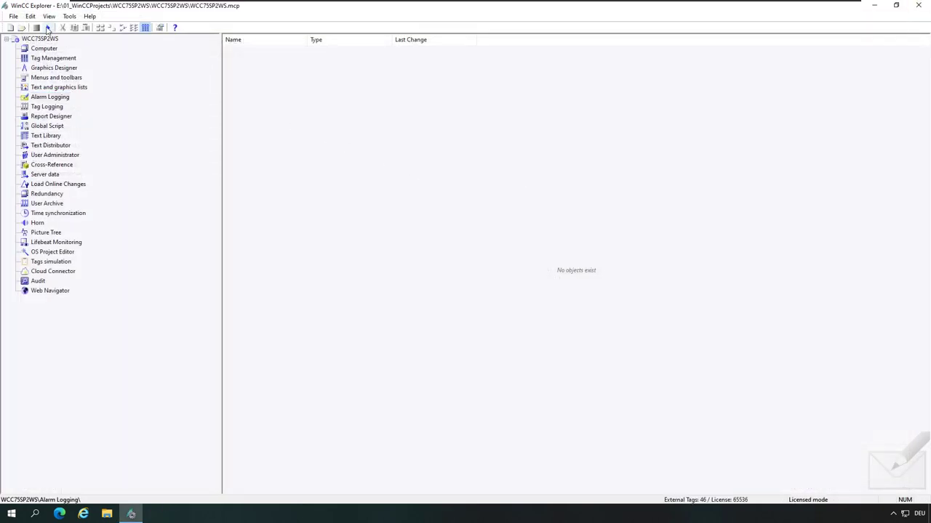
Activate the WinCC project to start Runtime.
click(48, 28)
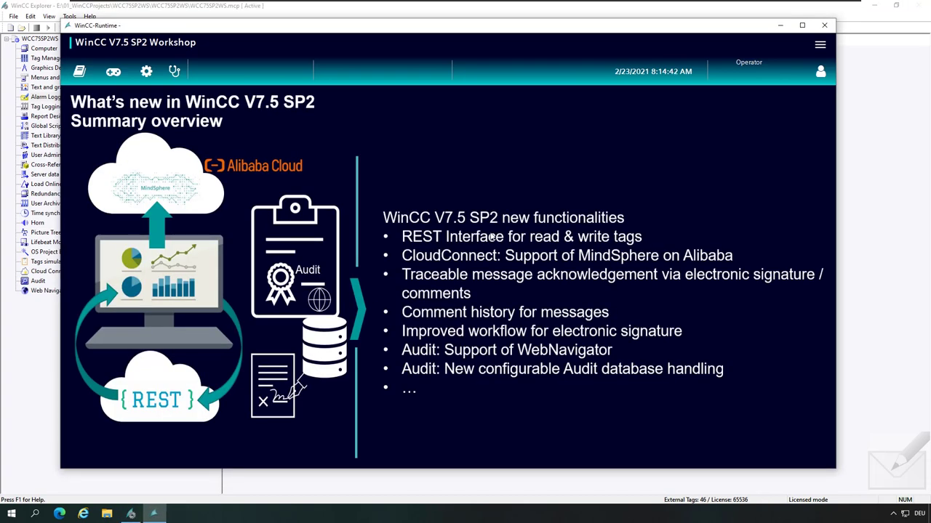
Navigate to the Alarms screen through the hamburger menu.
click(820, 53)
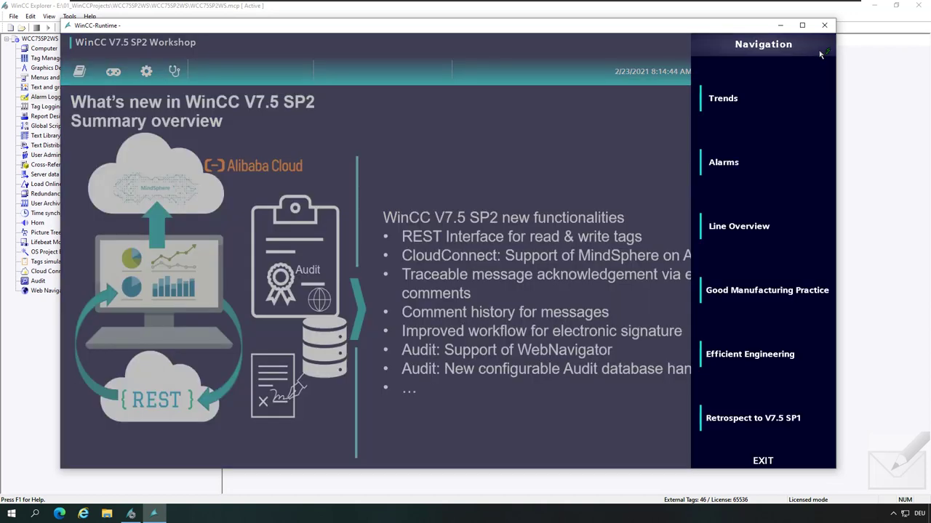
click(739, 164)
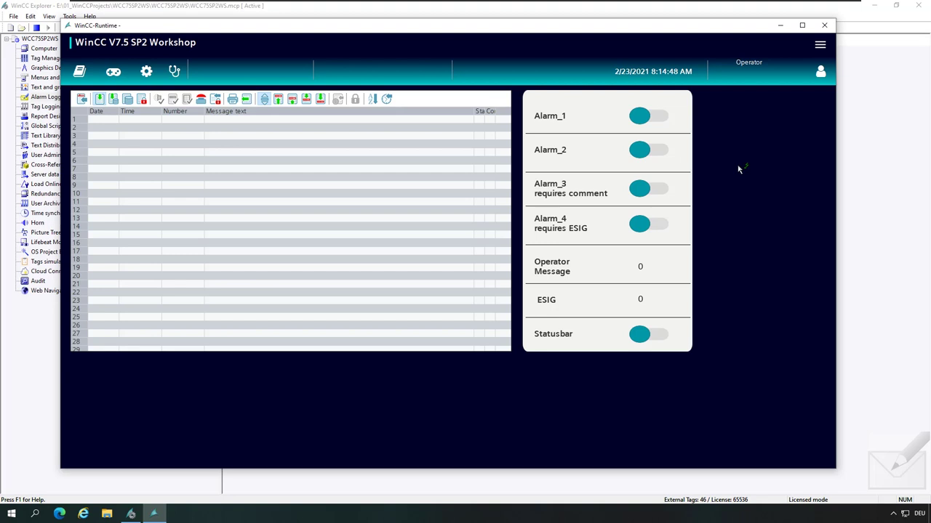
Switch Alarm_3 and Alarm_4 on, then switch both off again.
click(643, 190)
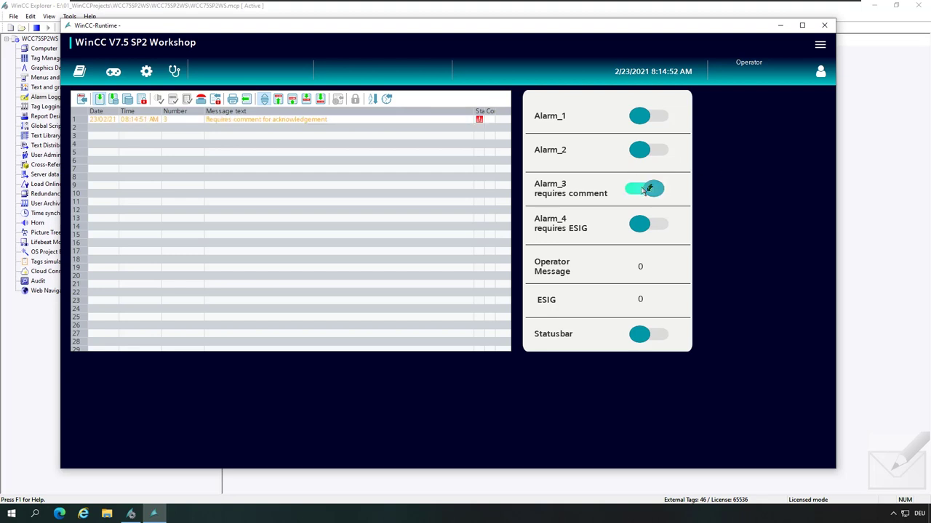
click(640, 224)
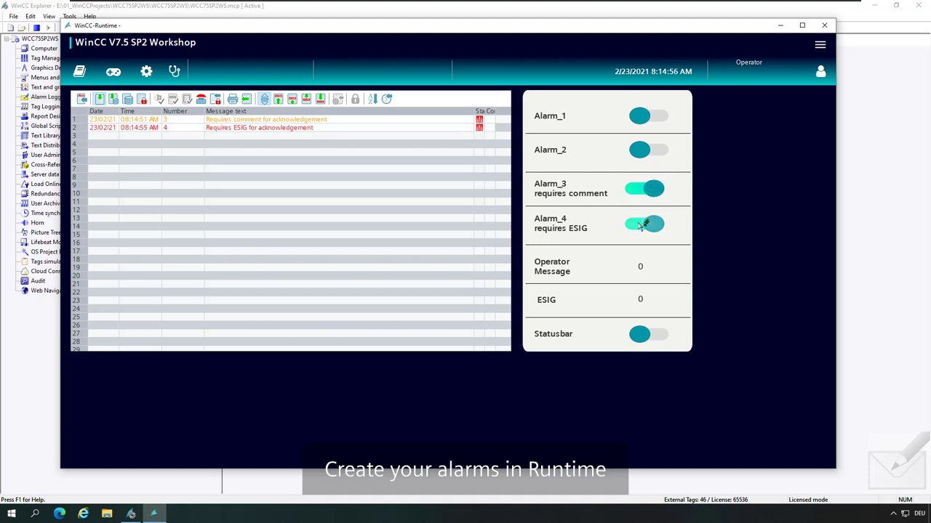
click(640, 225)
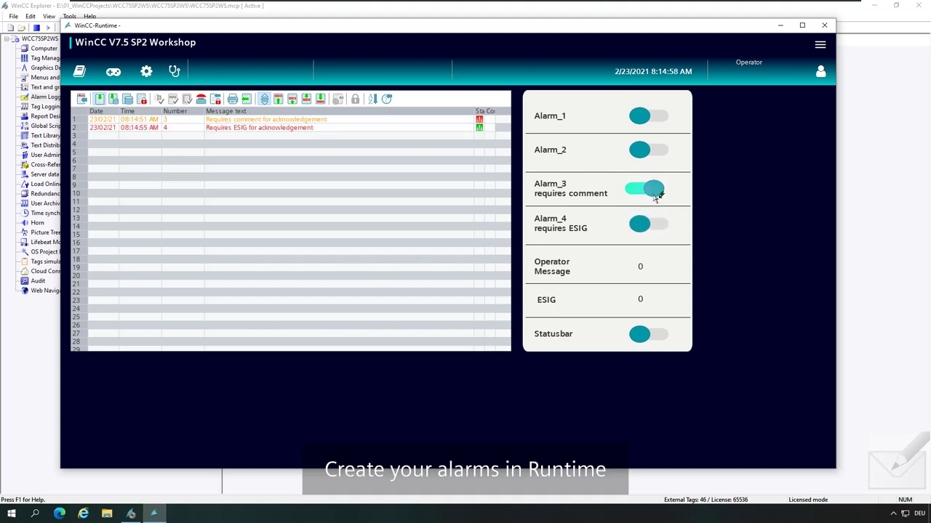
click(655, 195)
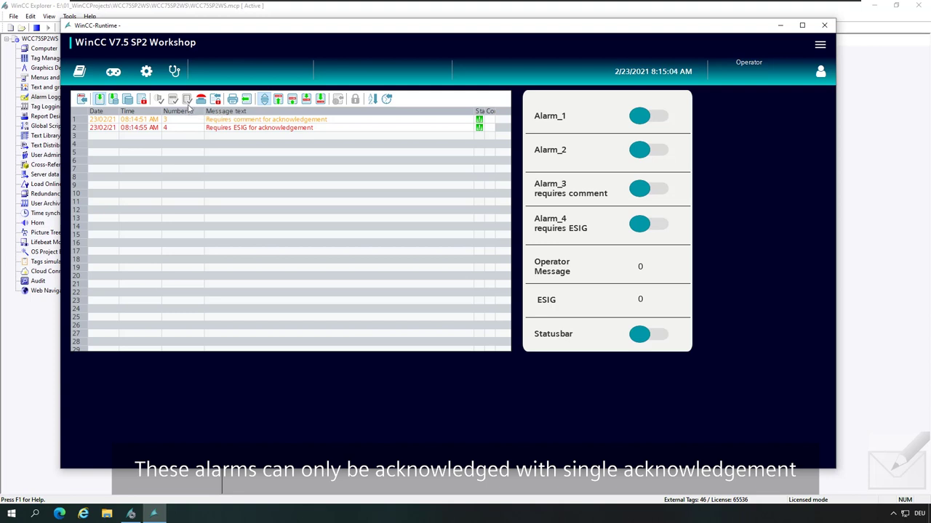
Single-acknowledge the Requires comment alarm with the comment 'my comment'.
click(192, 129)
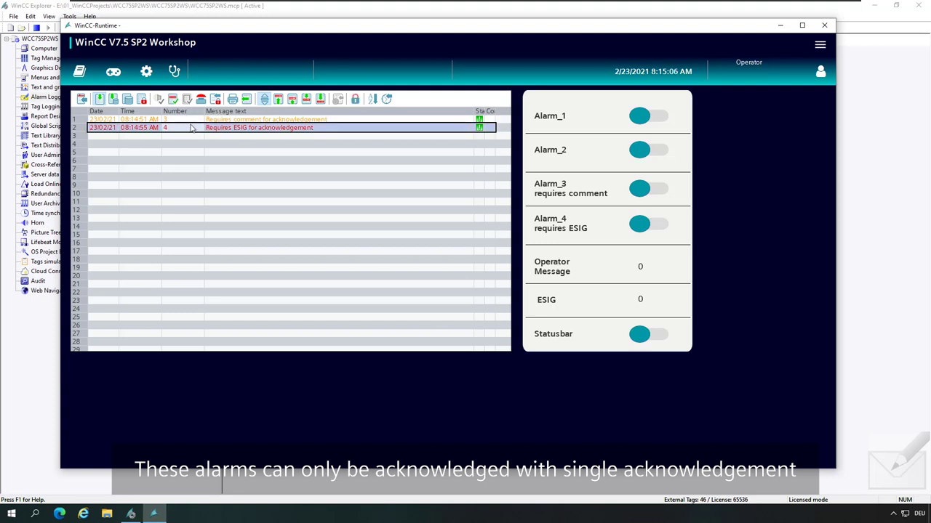
click(188, 120)
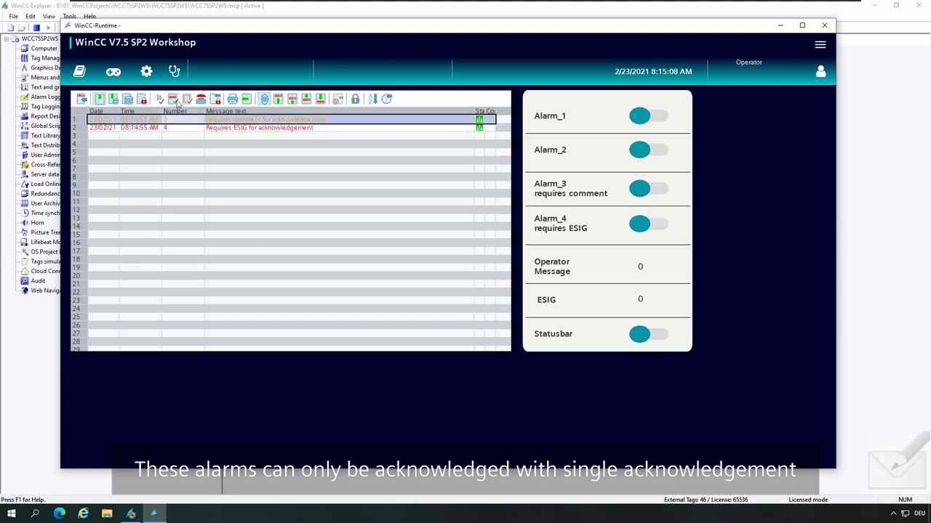
click(173, 99)
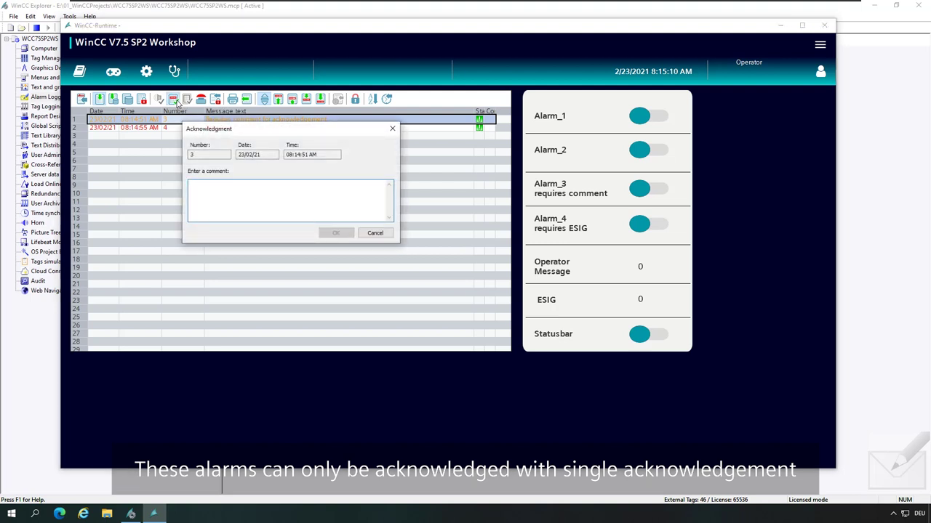
click(246, 195)
text(my comment)
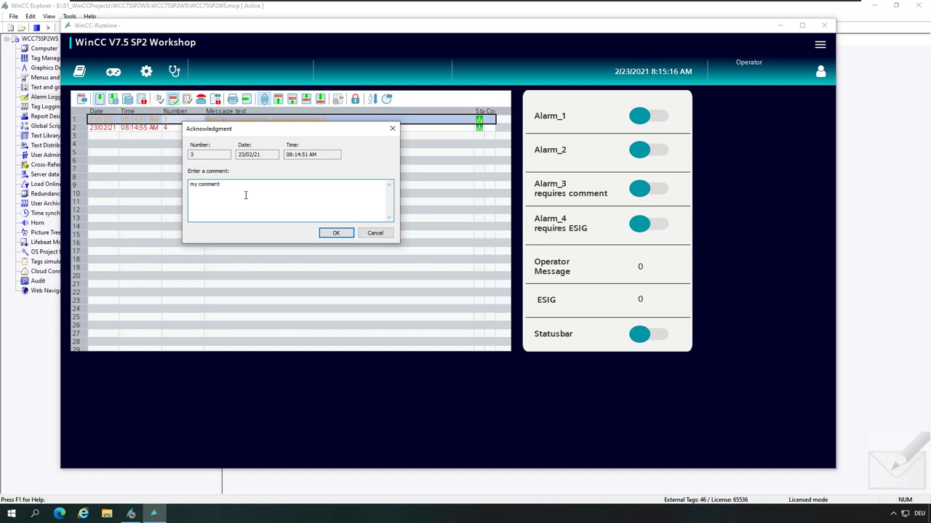
click(335, 234)
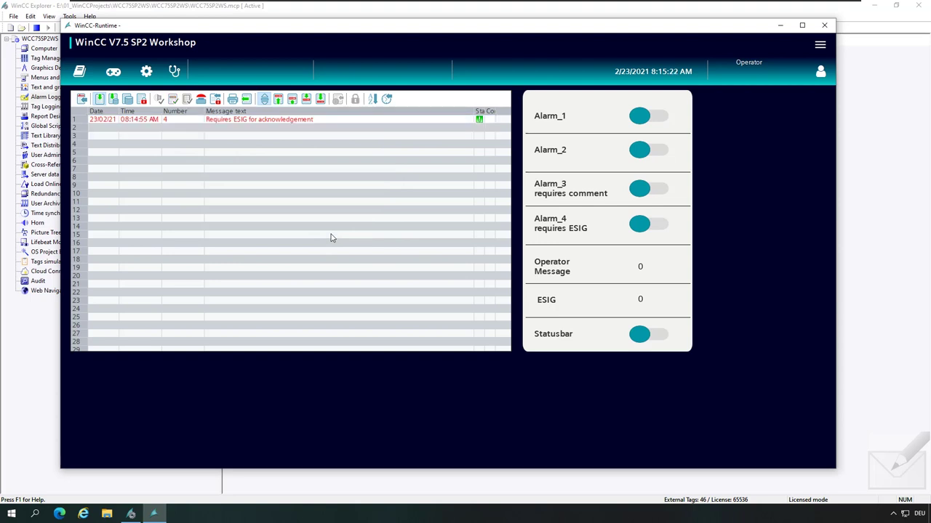
click(193, 121)
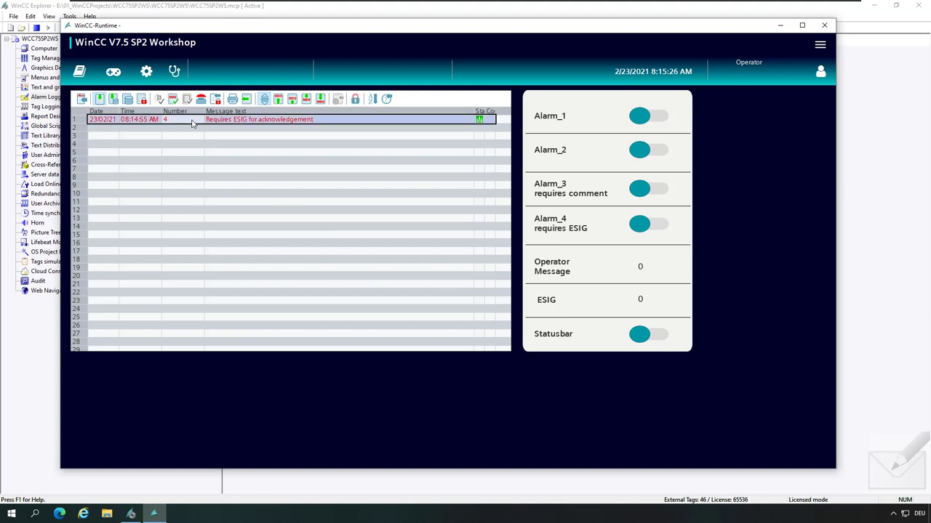
Try acknowledging alarm 4, cancel the signature prompt, then log in with the WinCC user's credentials.
click(173, 100)
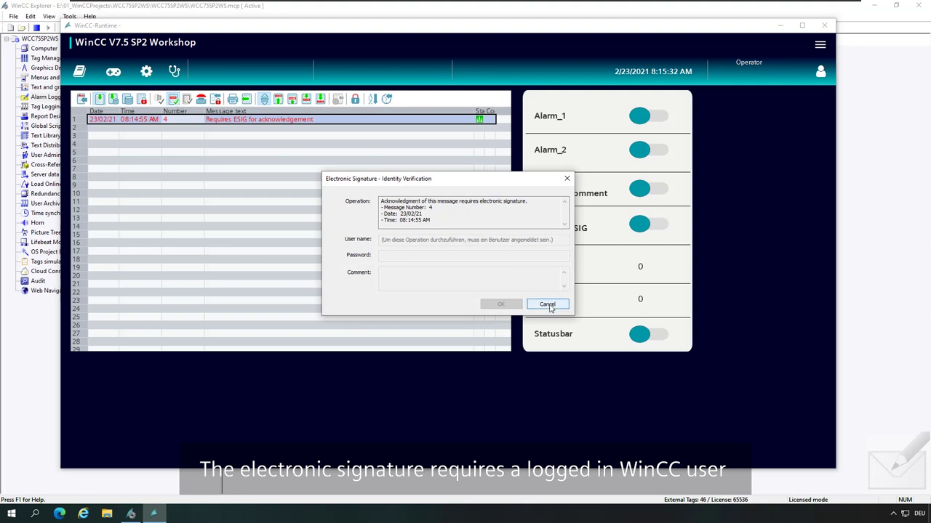
click(547, 305)
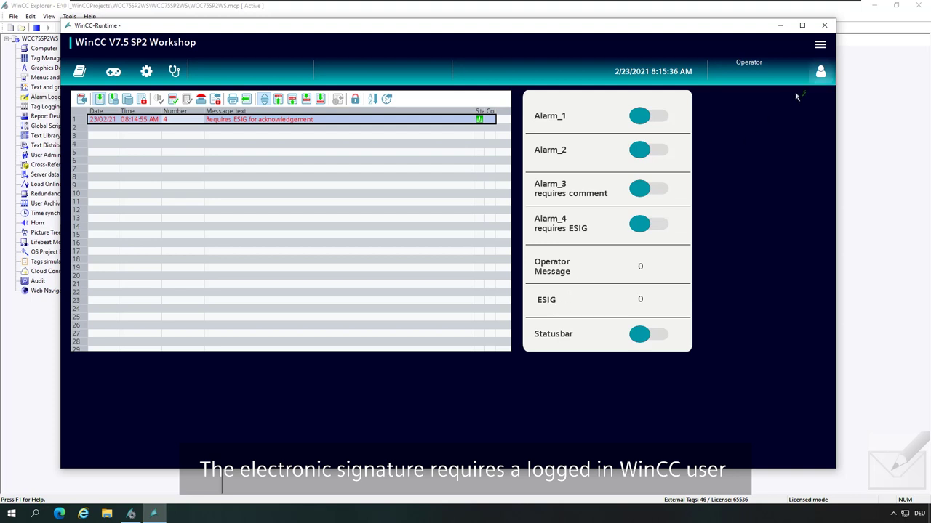
click(820, 72)
text(siemensiemens)
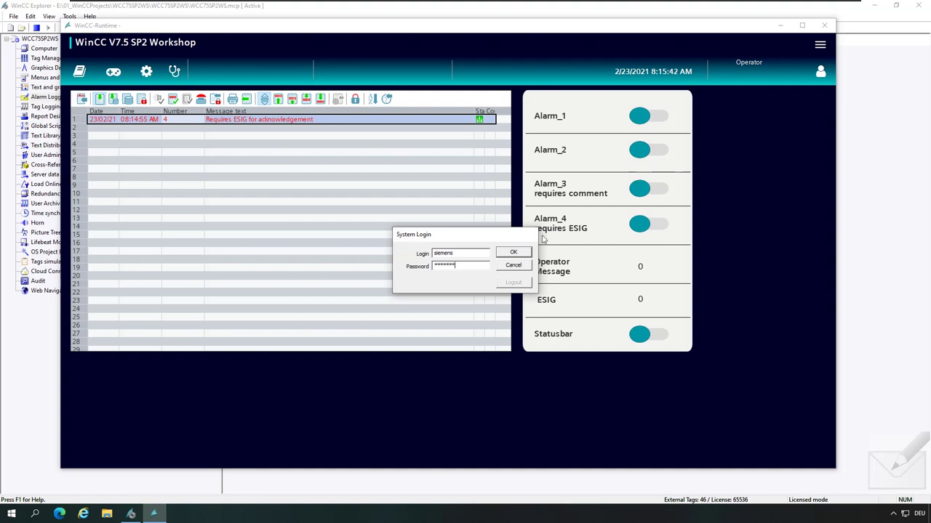
click(519, 254)
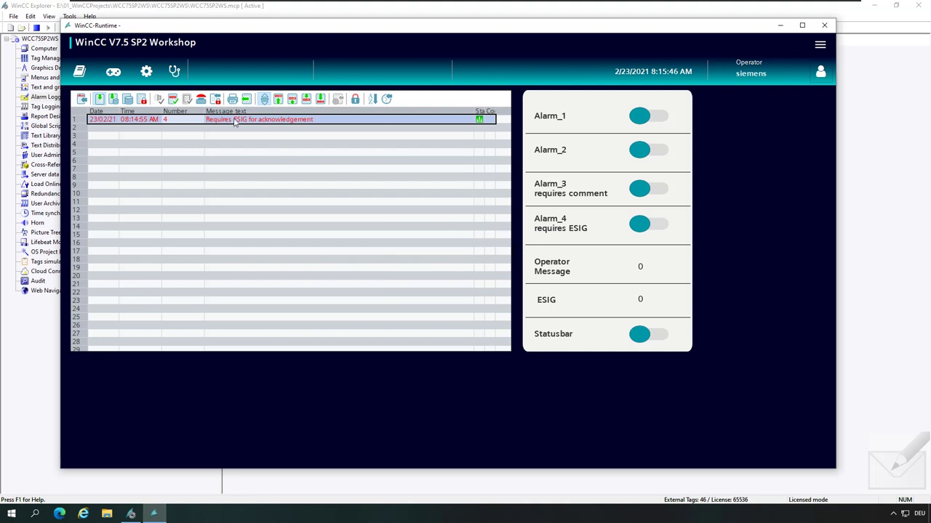
Acknowledge alarm 4 by signing with the logged-in user's password in the Electronic Signature dialog.
click(175, 103)
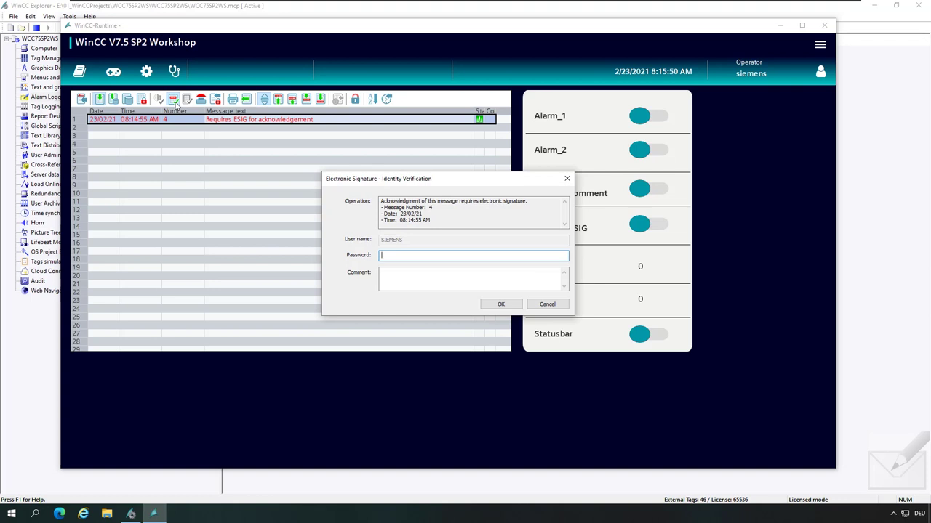
text(siemens)
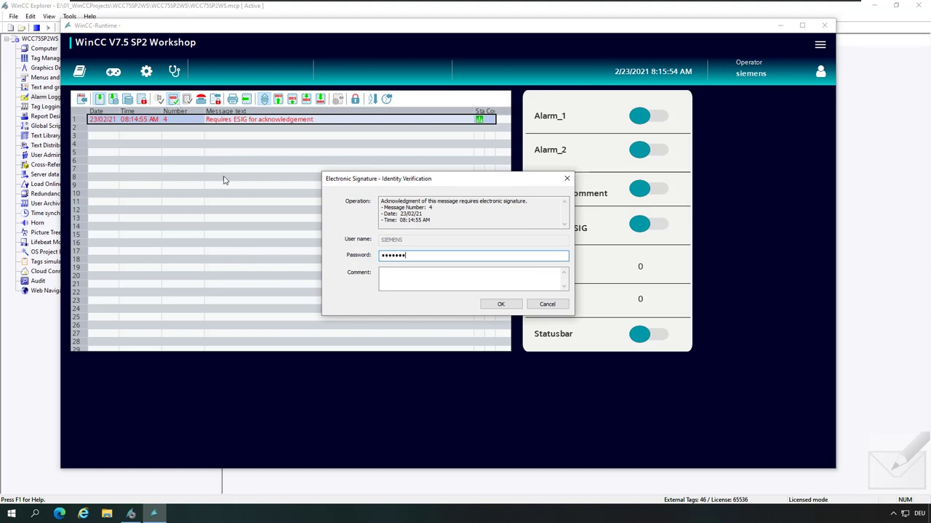
click(498, 304)
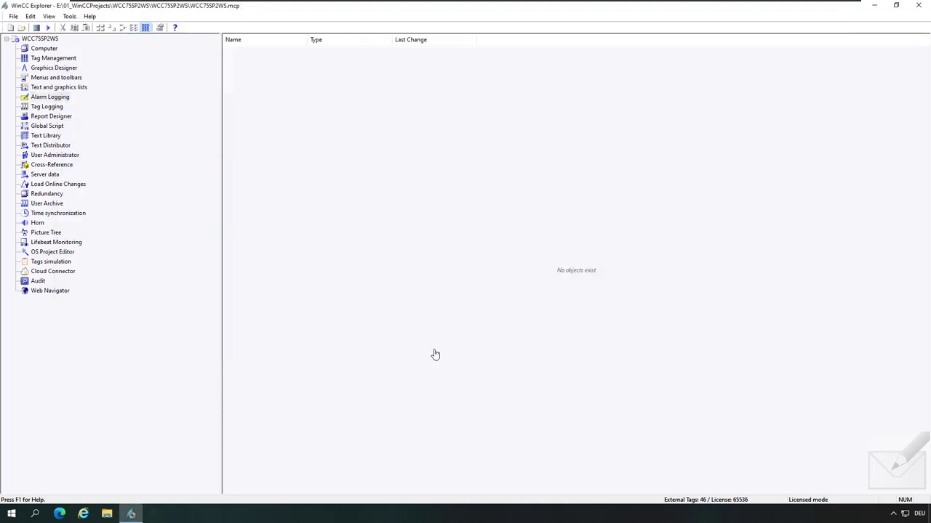
In Alarm Logging, tick Comment required for the Requires ESIG message type, then close the editor.
click(51, 98)
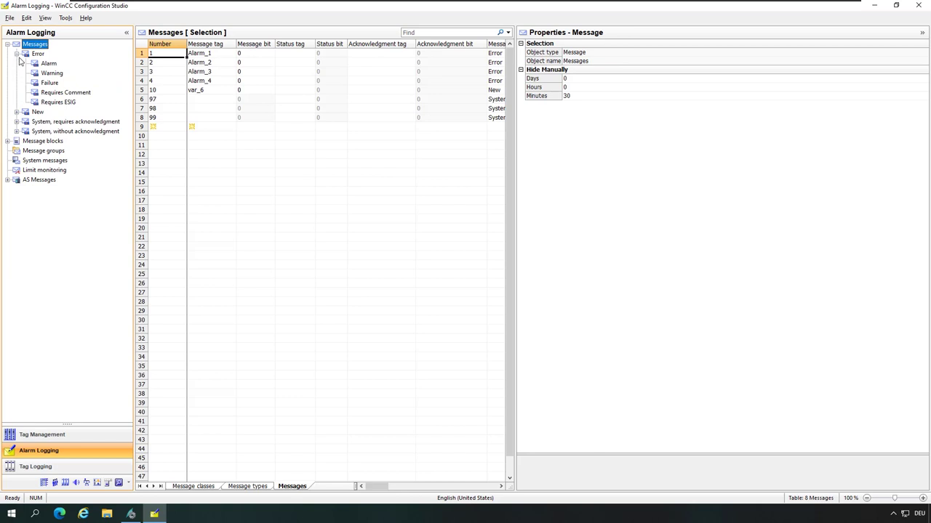
click(56, 106)
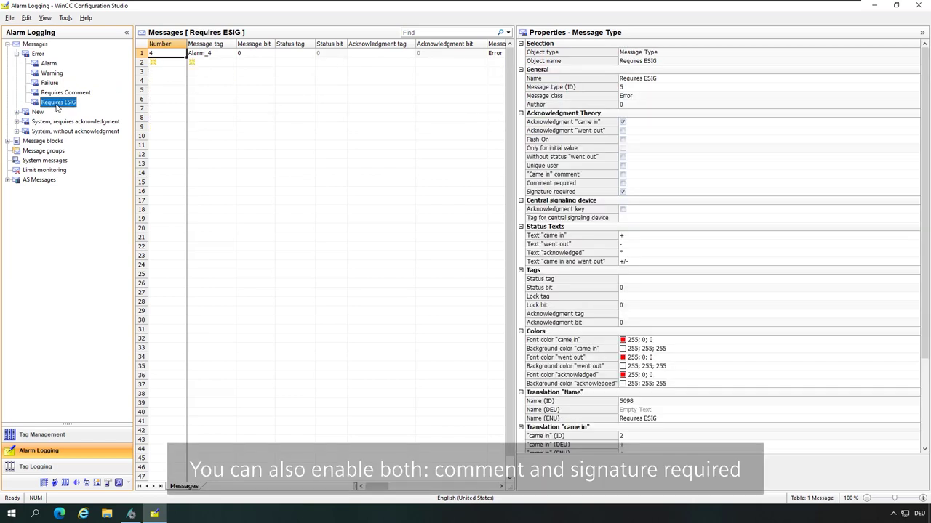
click(622, 182)
click(622, 192)
click(916, 12)
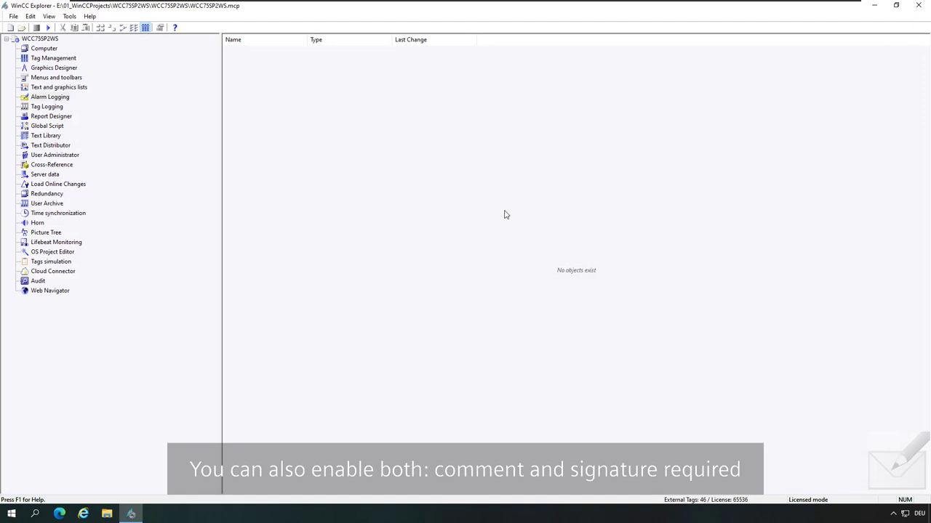
Activate the project so runtime shows the WinCC V7.5 SP2 Workshop summary overview screen.
click(48, 27)
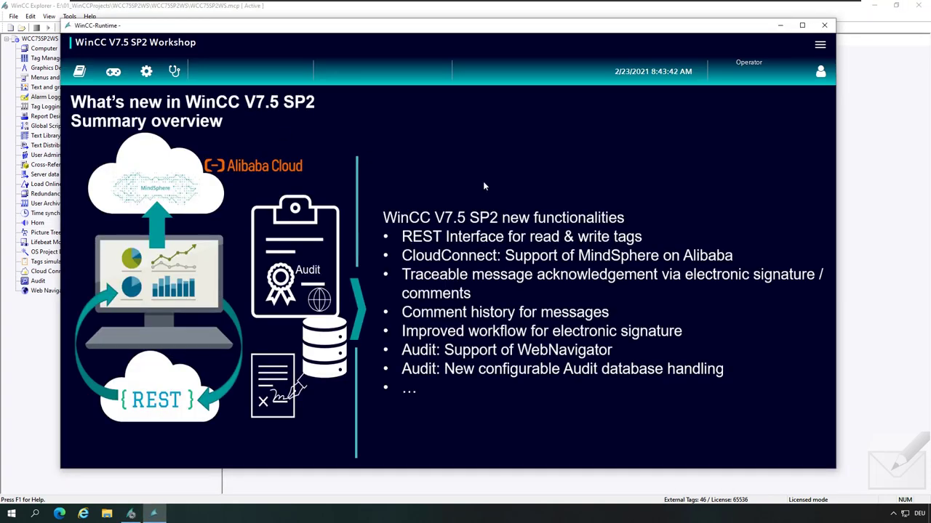
Switch to the Alarms screen, log in with the WinCC user's name and password, and turn Alarm_4 on.
click(819, 48)
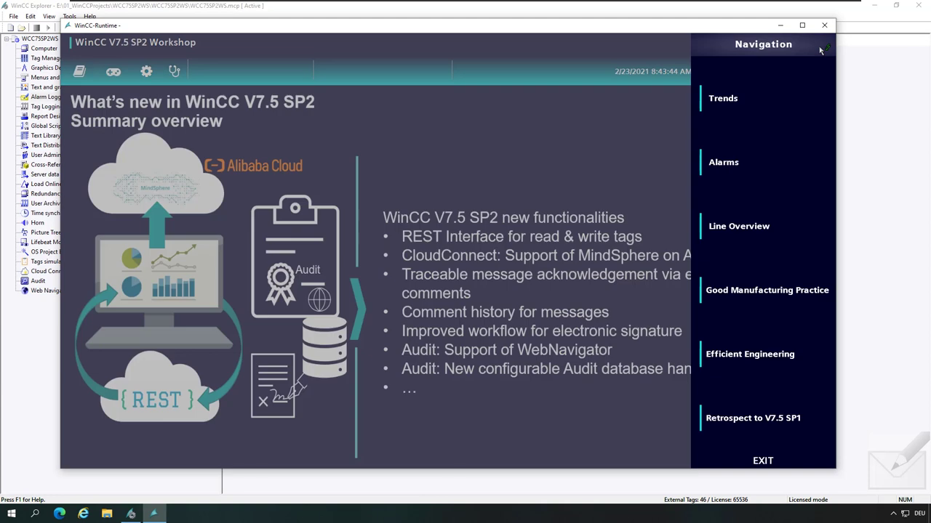
click(769, 165)
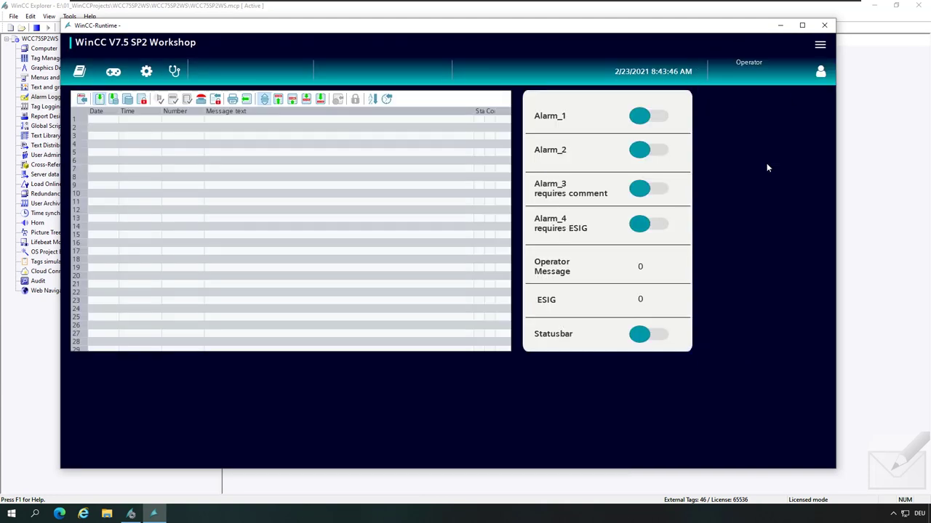
click(820, 75)
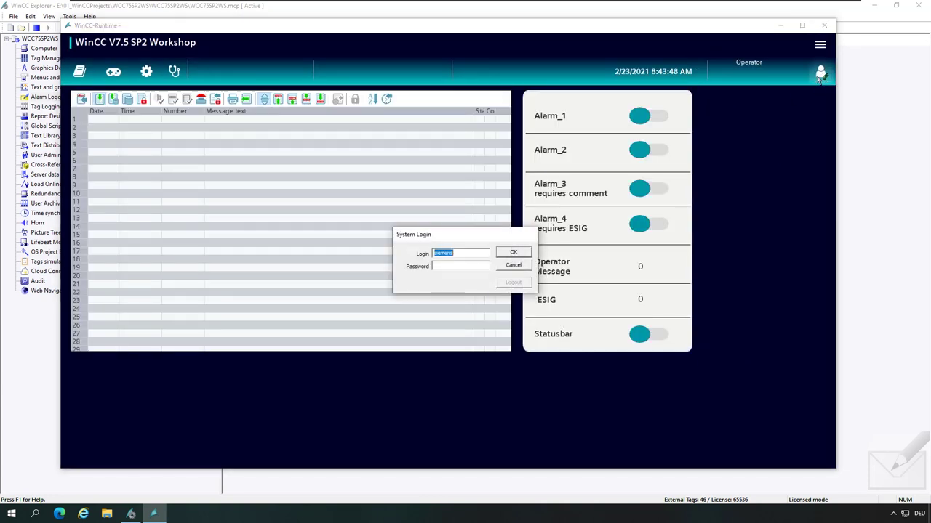
click(455, 265)
text(siemens)
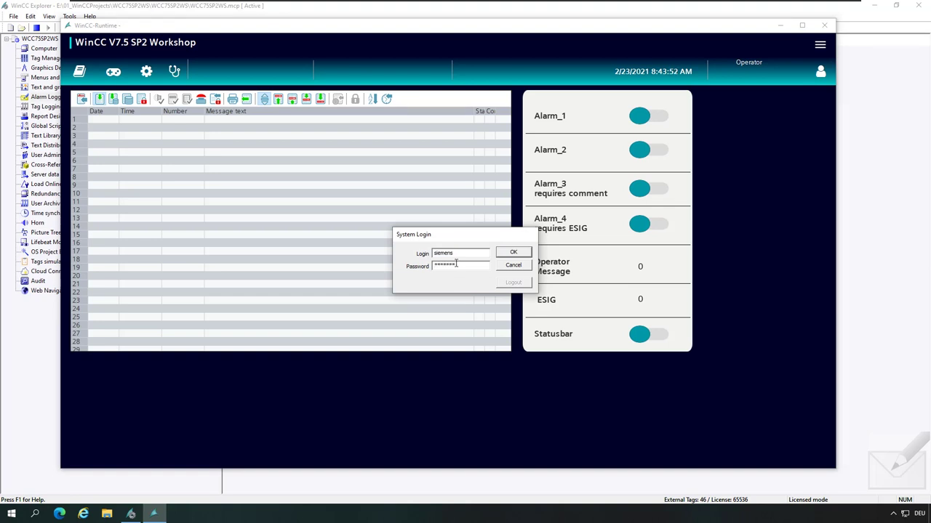
click(513, 252)
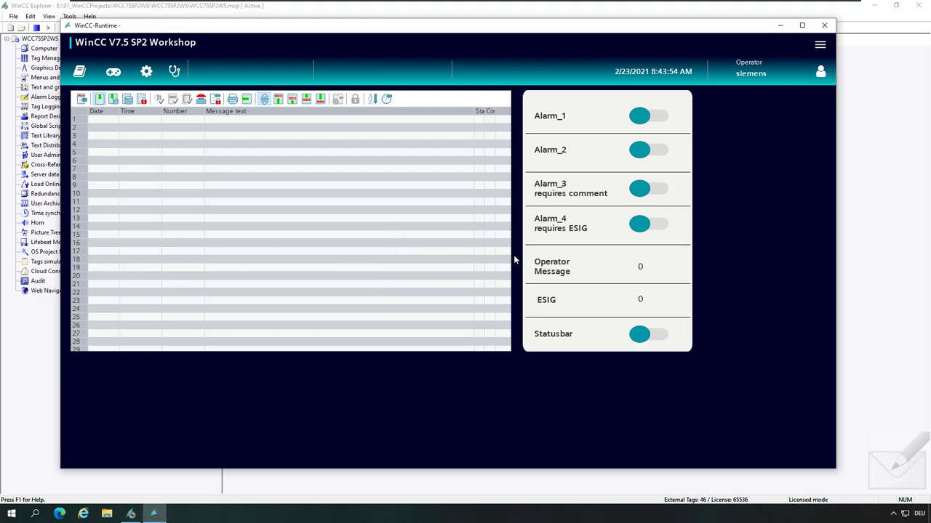
click(644, 229)
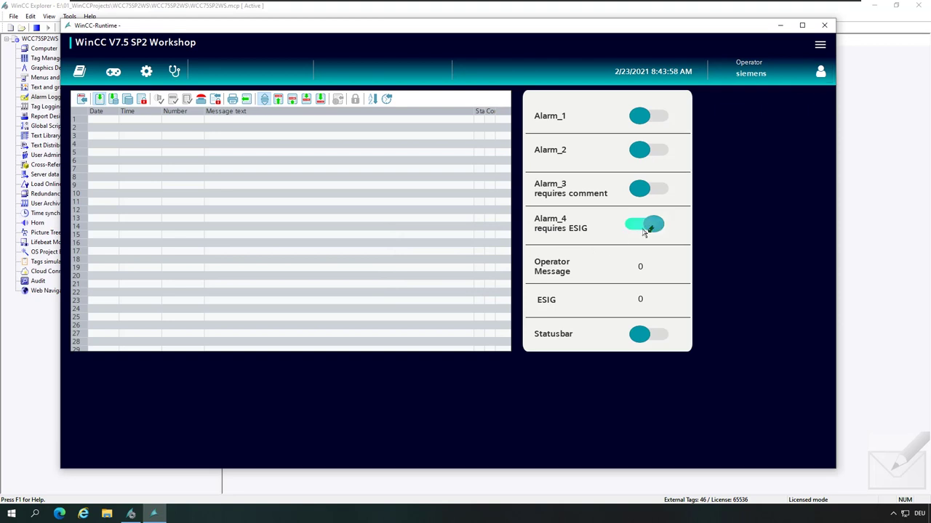
Switch Alarm_4 off, then acknowledge its alarm with the user's password and the comment 'my comment'.
click(652, 228)
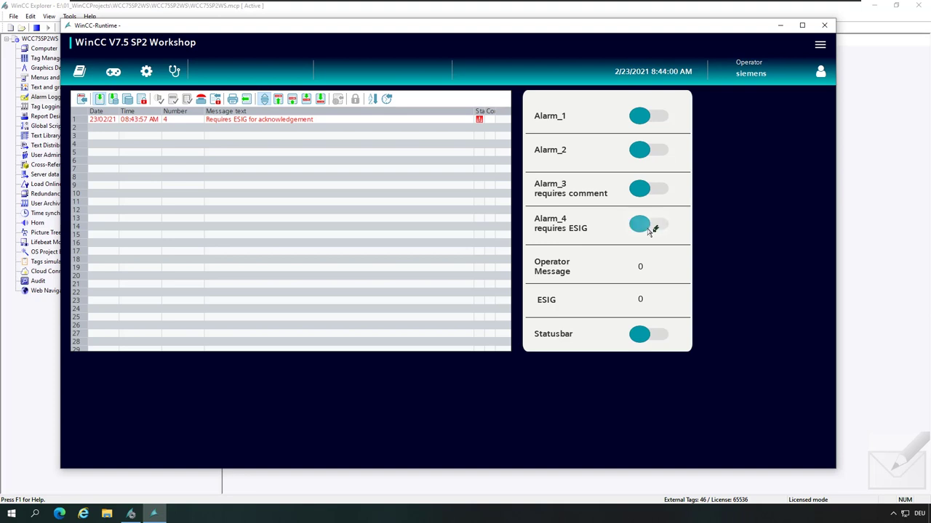
click(300, 120)
click(173, 99)
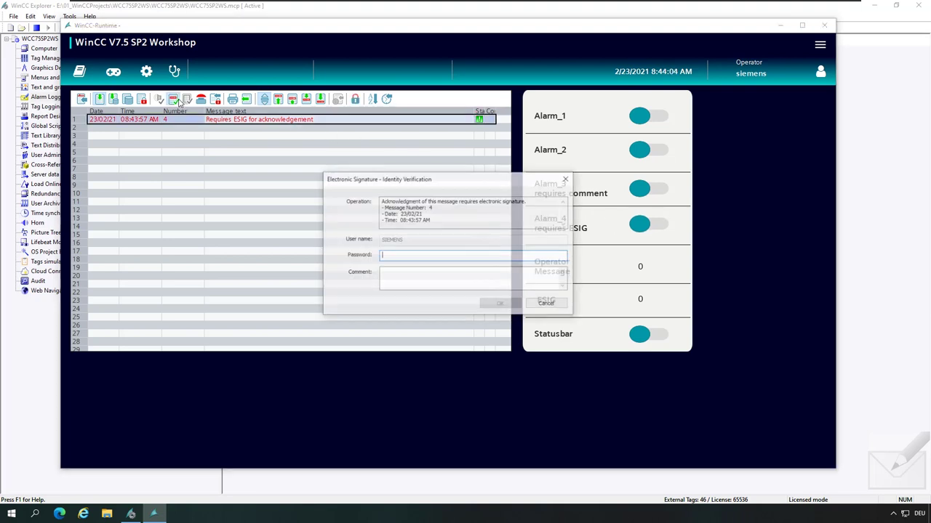
text(siemens)
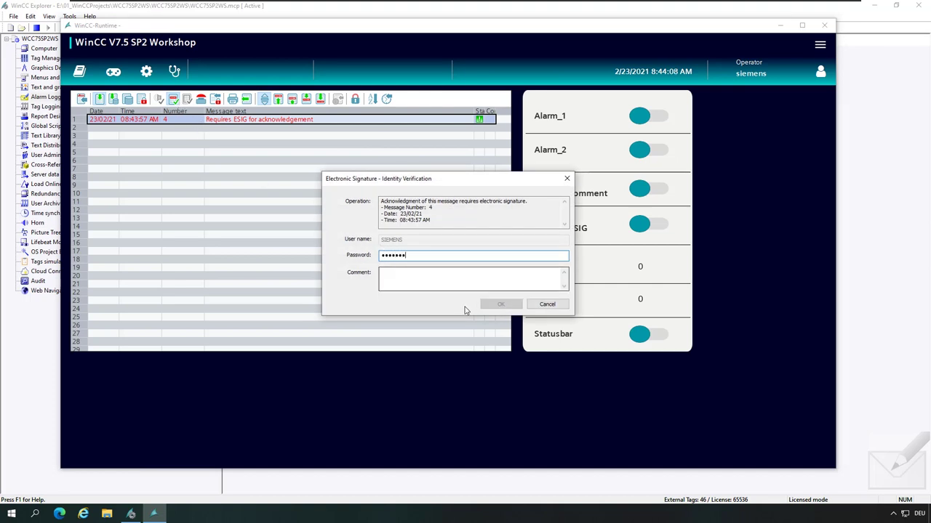
click(429, 285)
text(my comment)
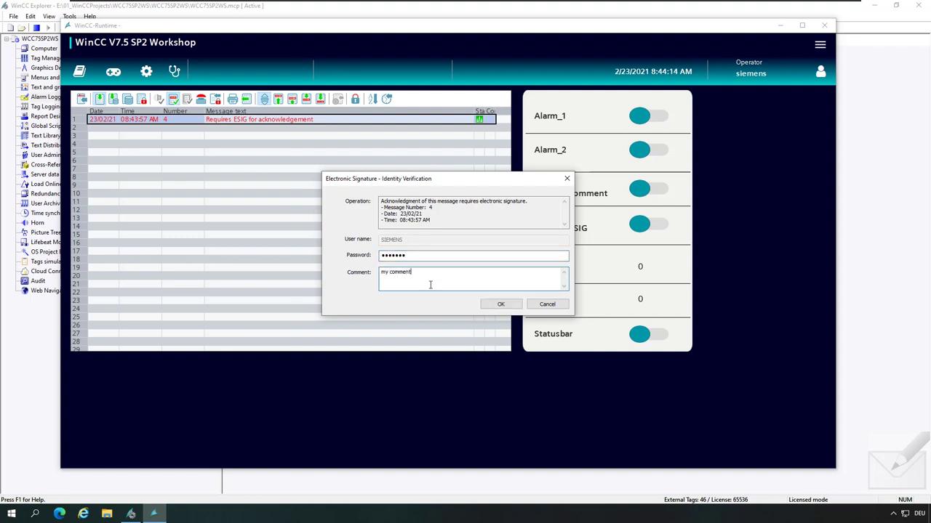
click(500, 304)
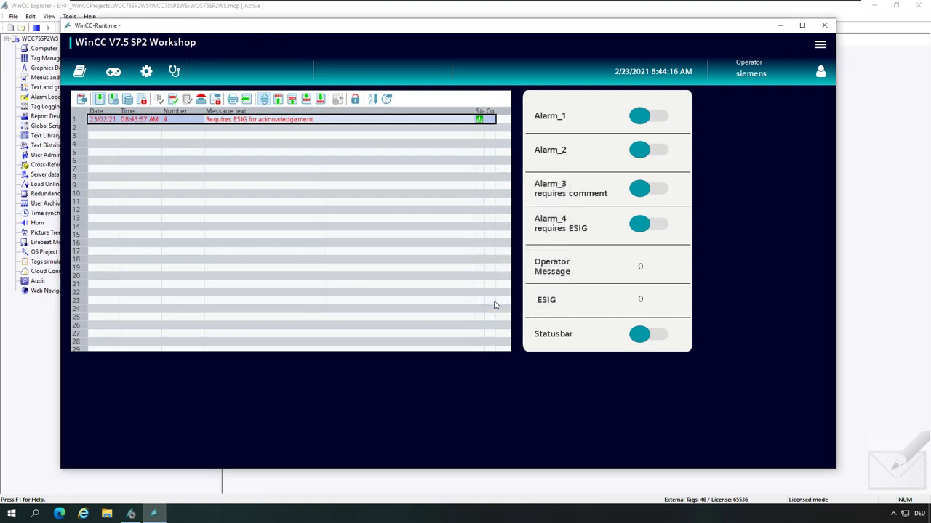